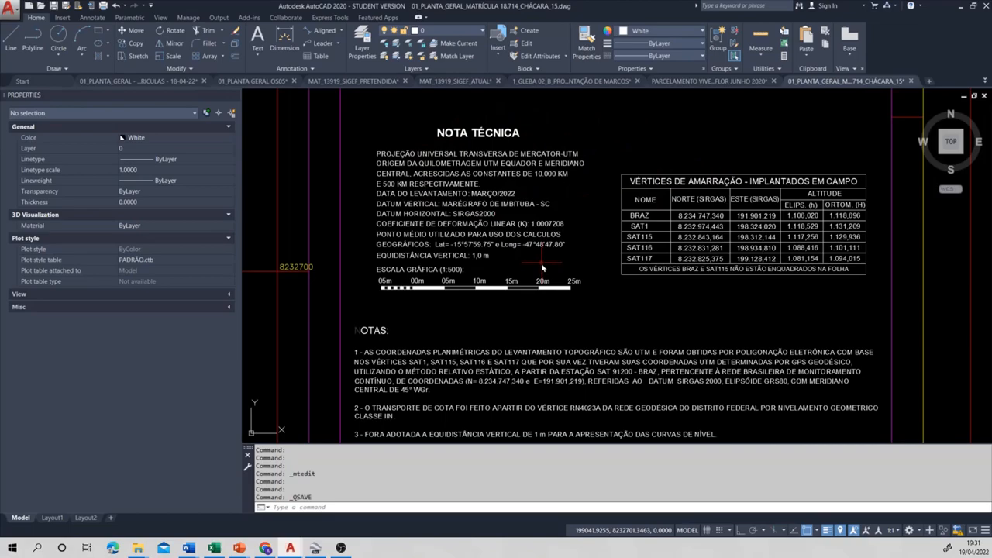
Review the technical notes, the Kr factor in the title block and the plot's contour lines
middle_click_drag(588, 330, 547, 173)
scroll(609, 322, "down", 4)
middle_click_drag(664, 361, 647, 267)
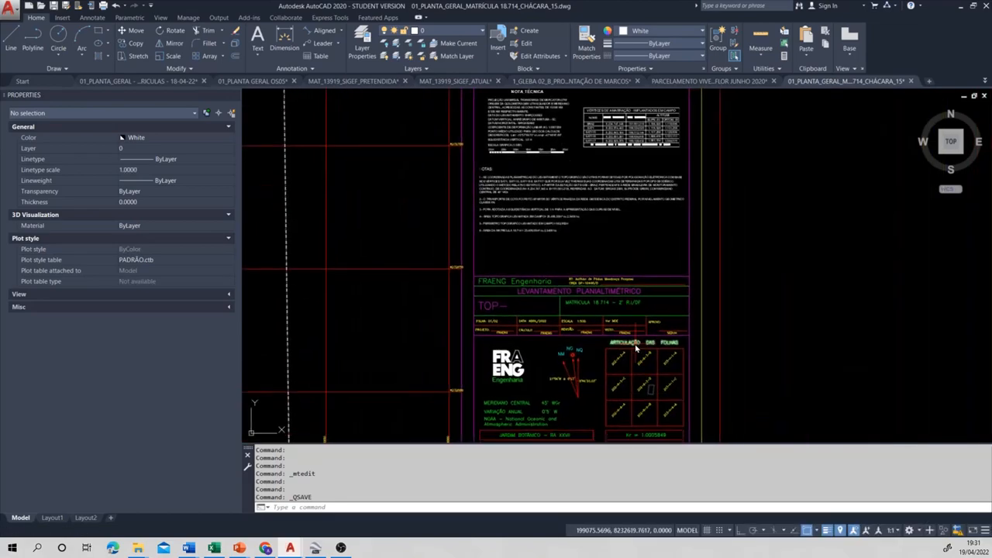
scroll(635, 349, "up", 6)
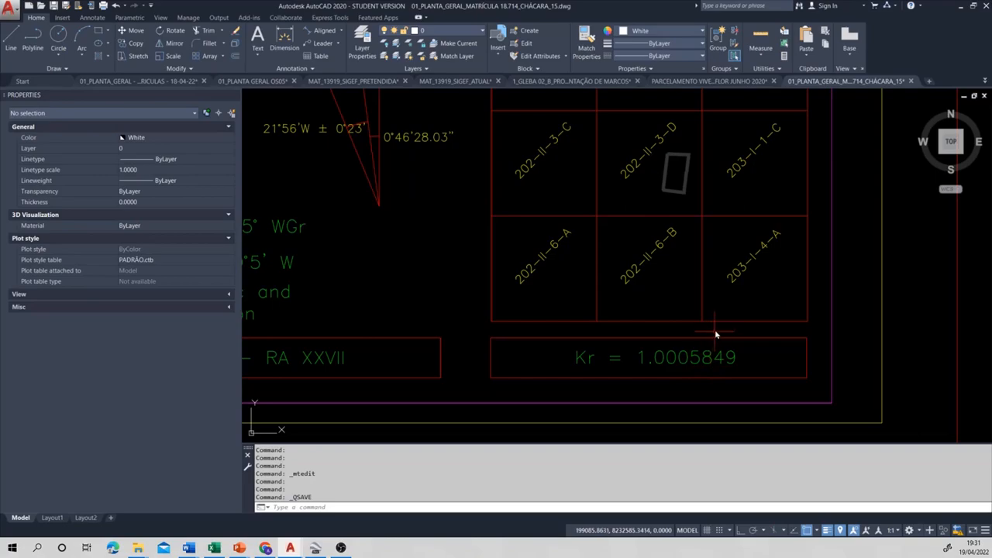
scroll(716, 335, "down", 10)
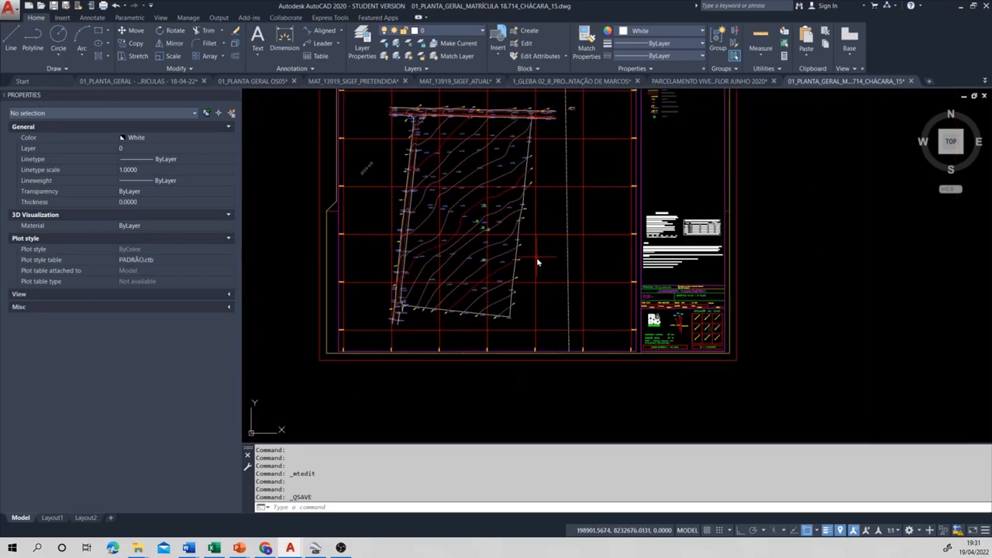
middle_click_drag(437, 164, 478, 234)
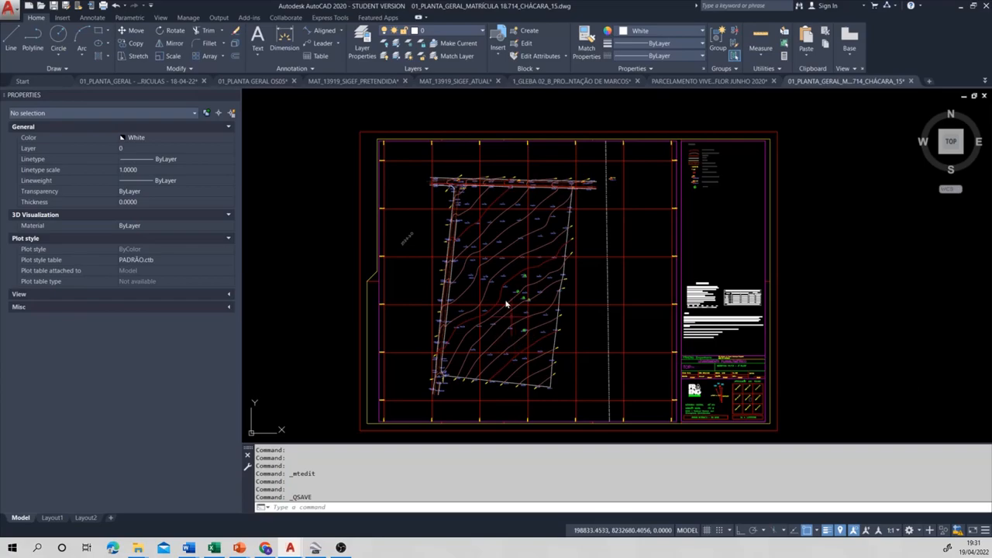
scroll(457, 375, "up", 4)
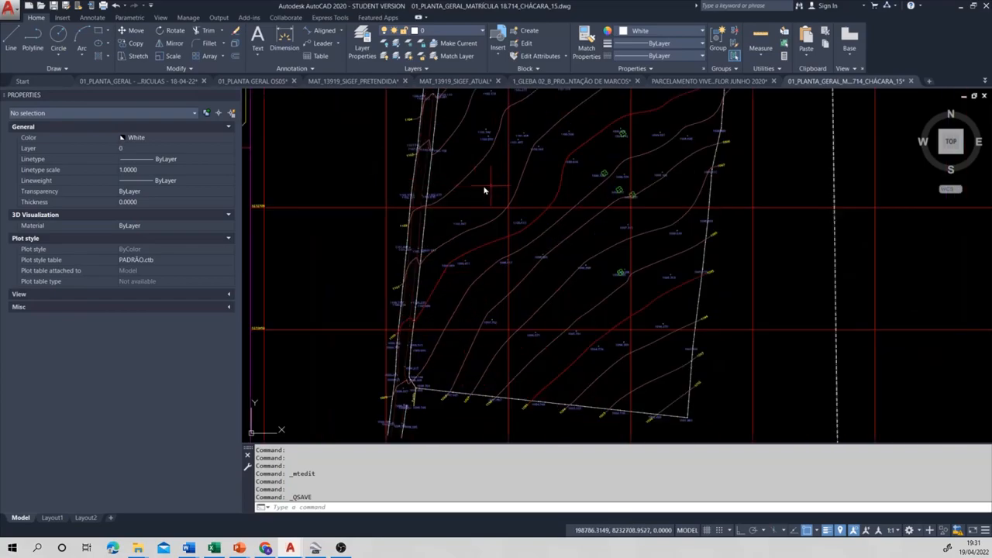
middle_click_drag(562, 200, 519, 325)
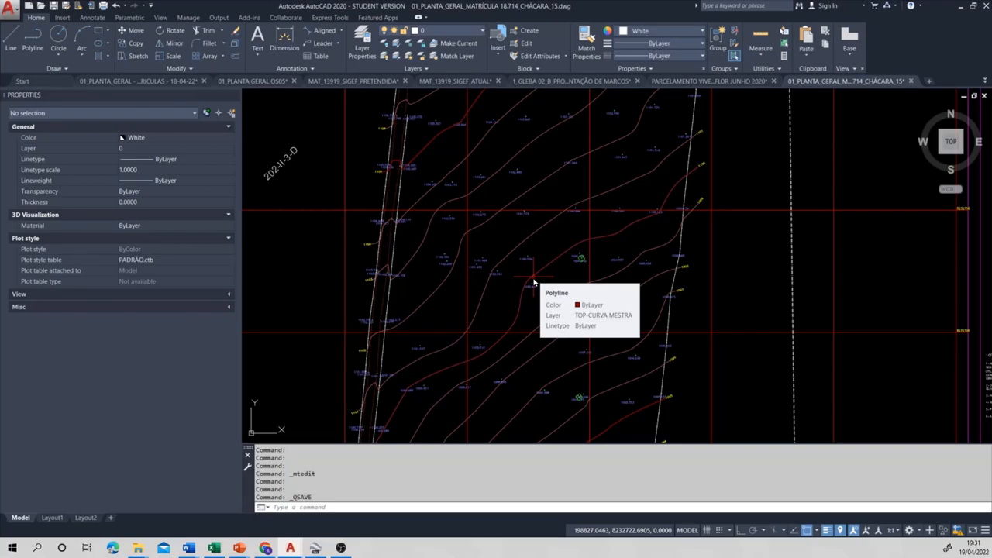
scroll(532, 264, "down", 4)
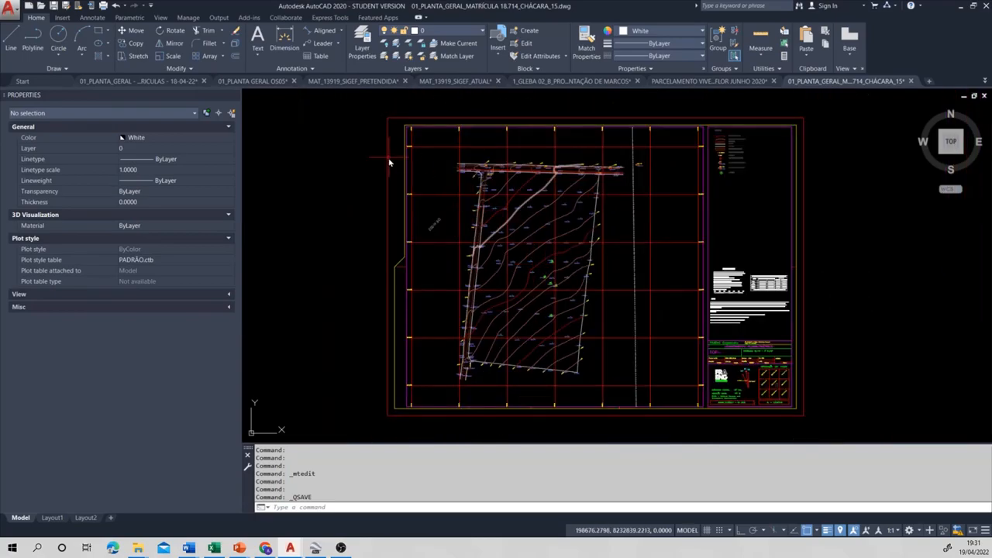
Delete the outermost red frame surrounding the drawing sheet
left_click(386, 164)
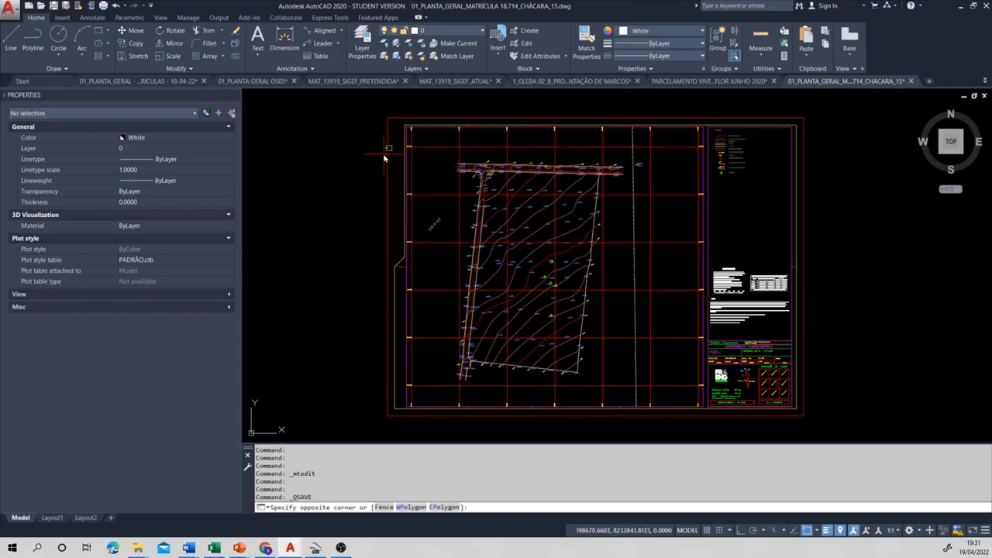
left_click(391, 147)
left_click(391, 147)
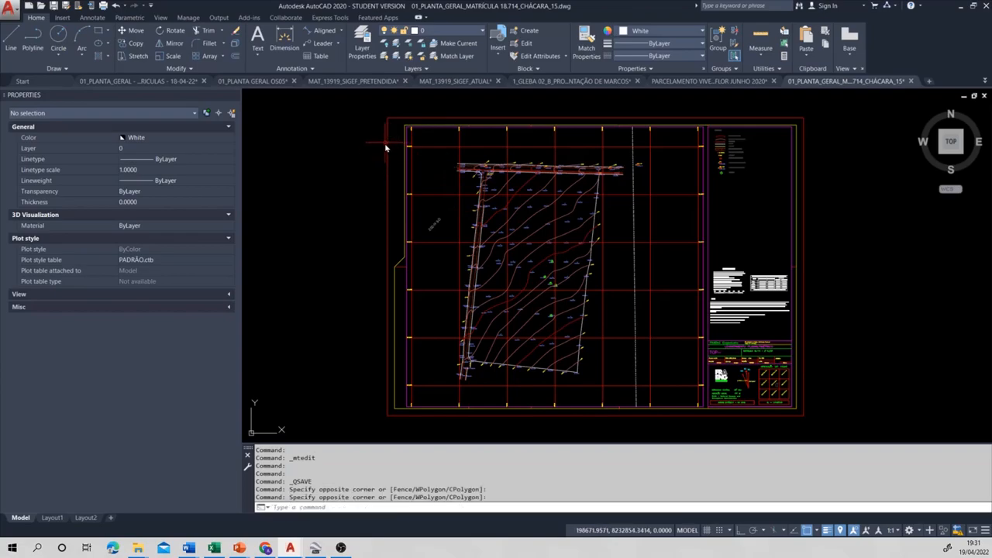
left_click(388, 145)
key("Delete")
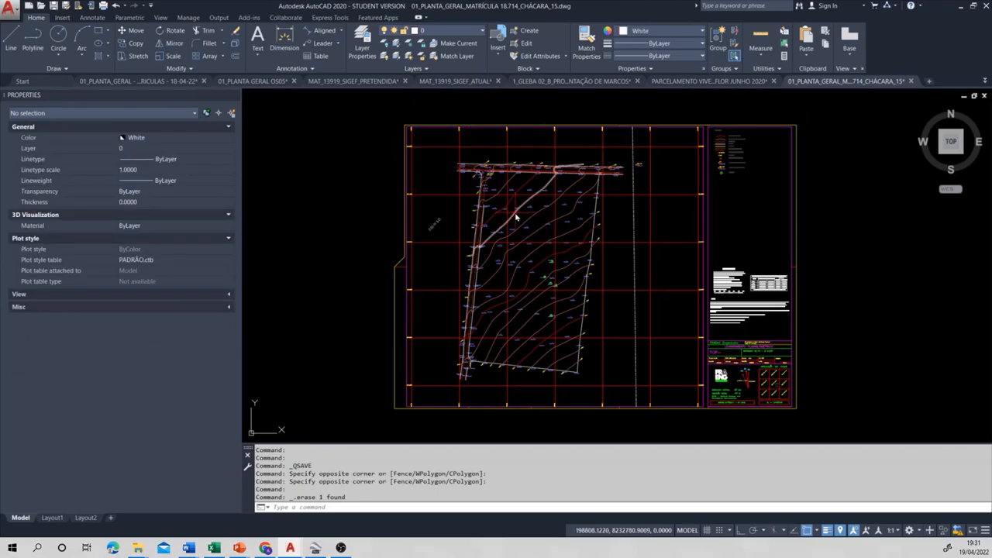
Select all layers, including the current one, and toggle their on/off and freeze states until every layer is on and thawed
mouse_move(516, 217)
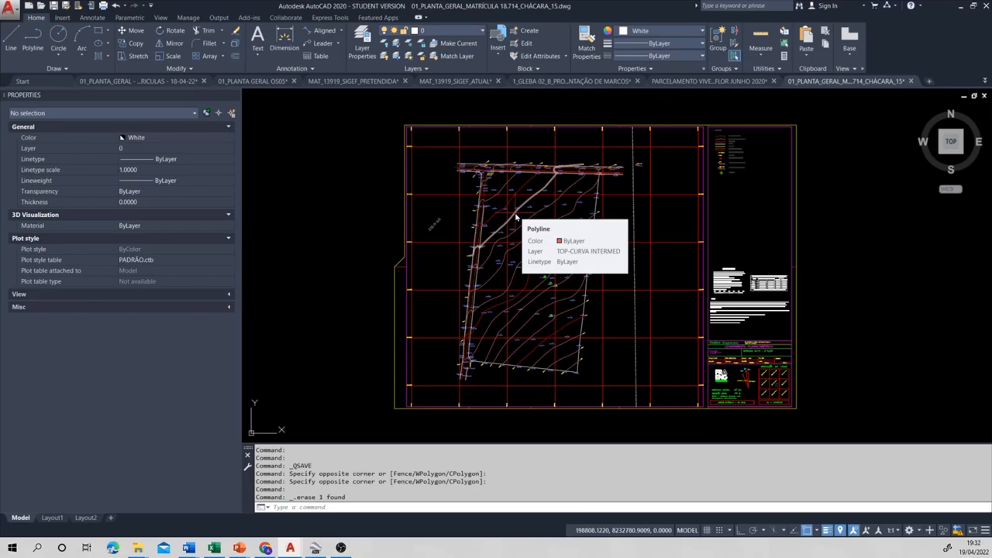
type("LA")
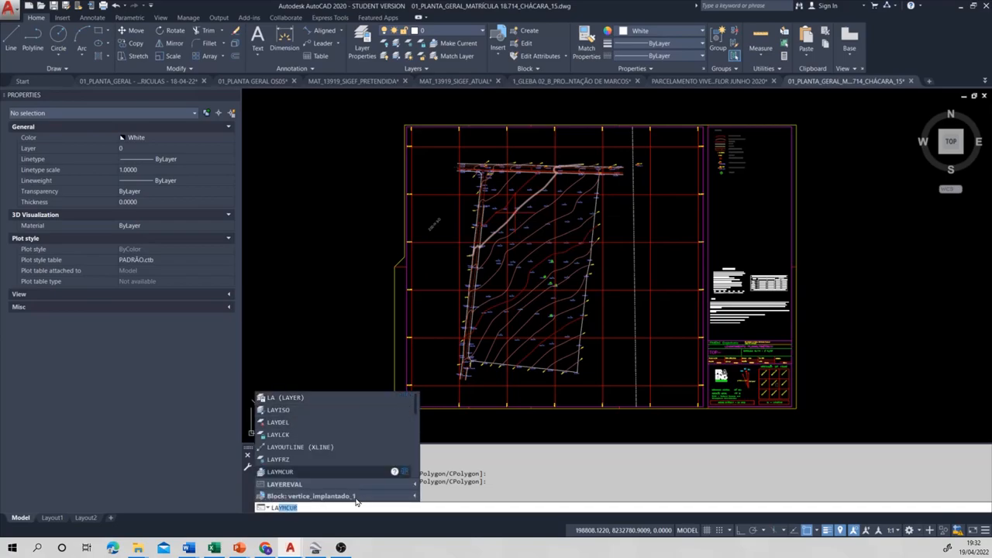
key("Return")
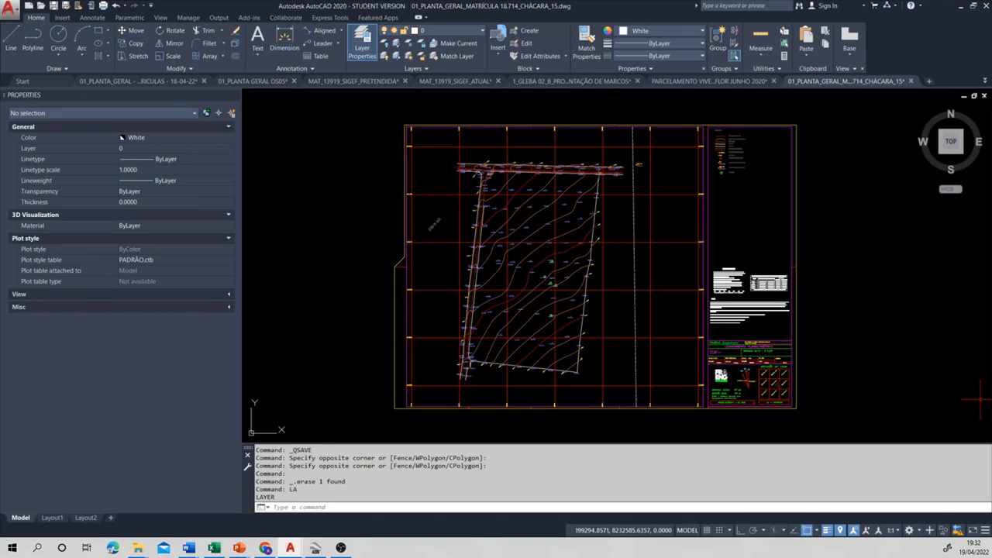
left_click_drag(975, 209, 756, 195)
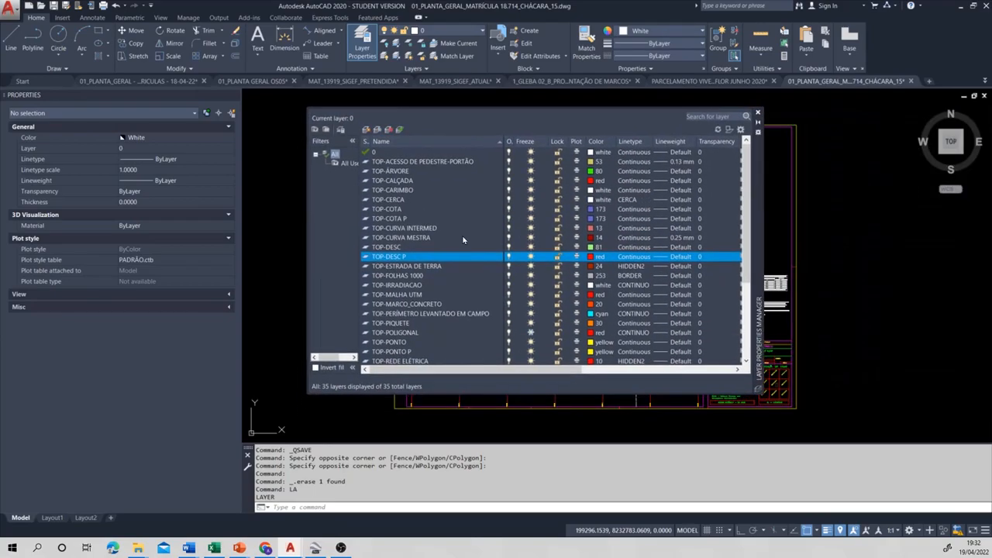
right_click(465, 213)
left_click(488, 360)
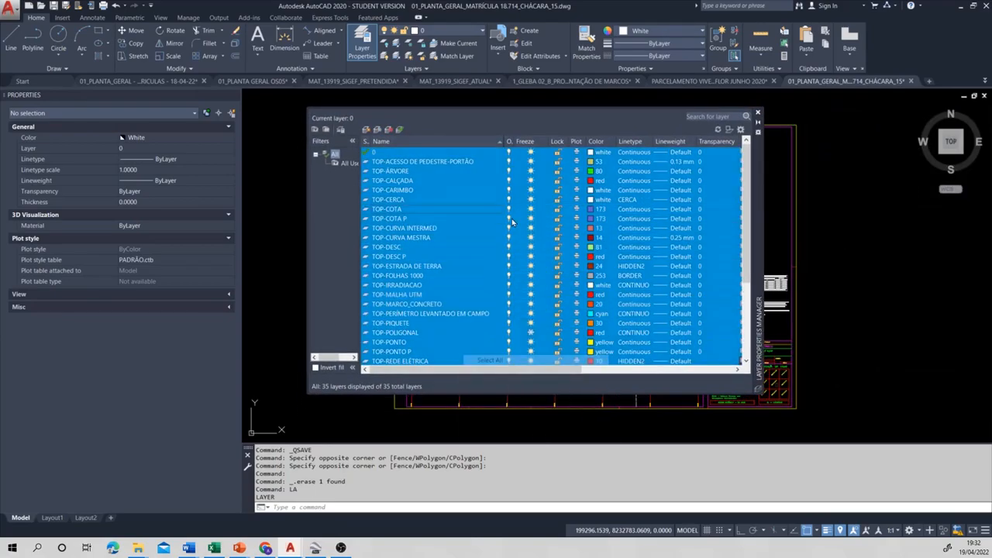
left_click(509, 208)
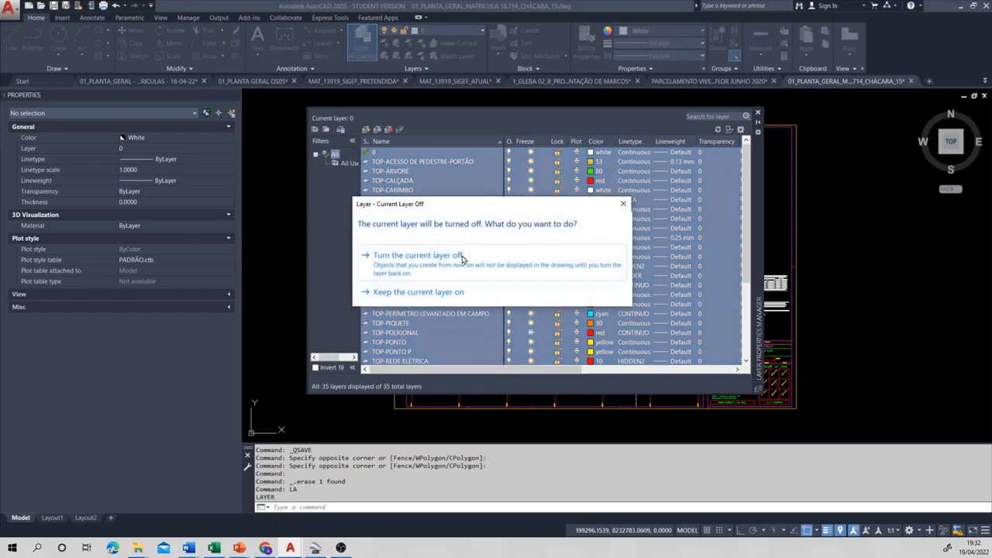
left_click(463, 256)
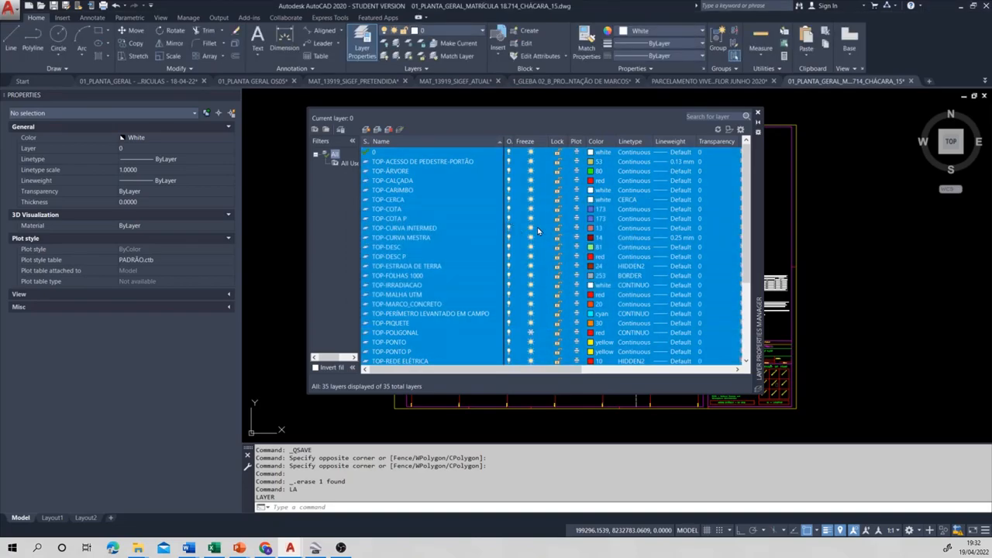
left_click(531, 209)
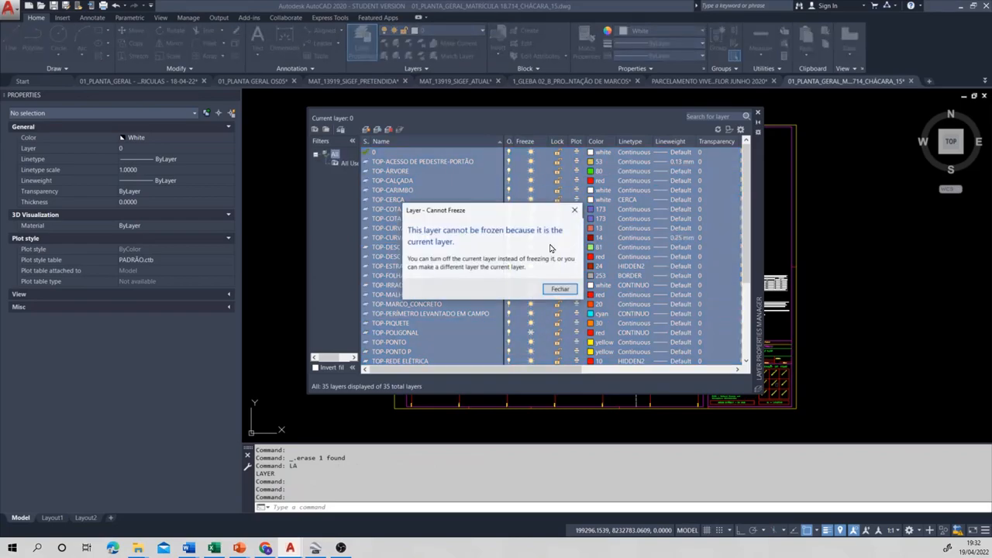
left_click(558, 288)
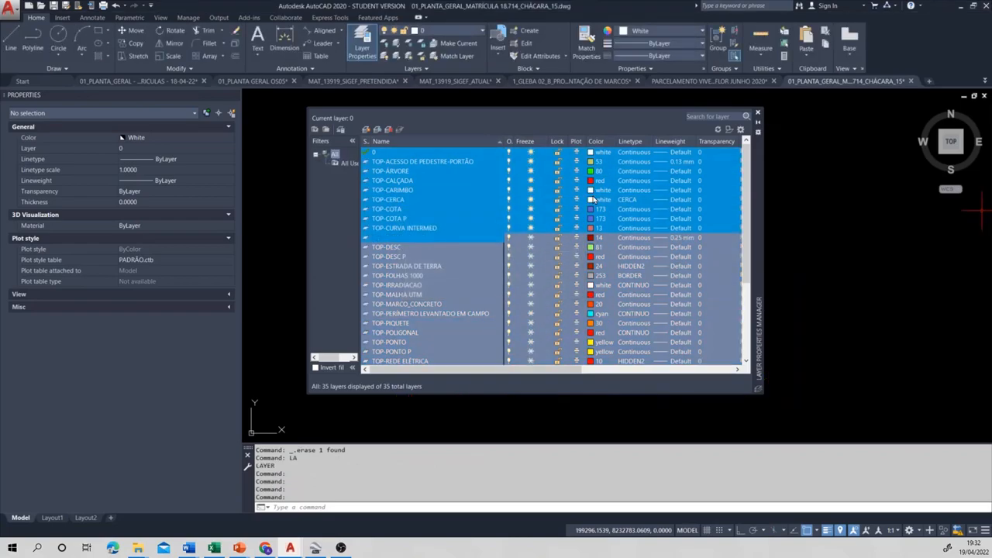
left_click(757, 113)
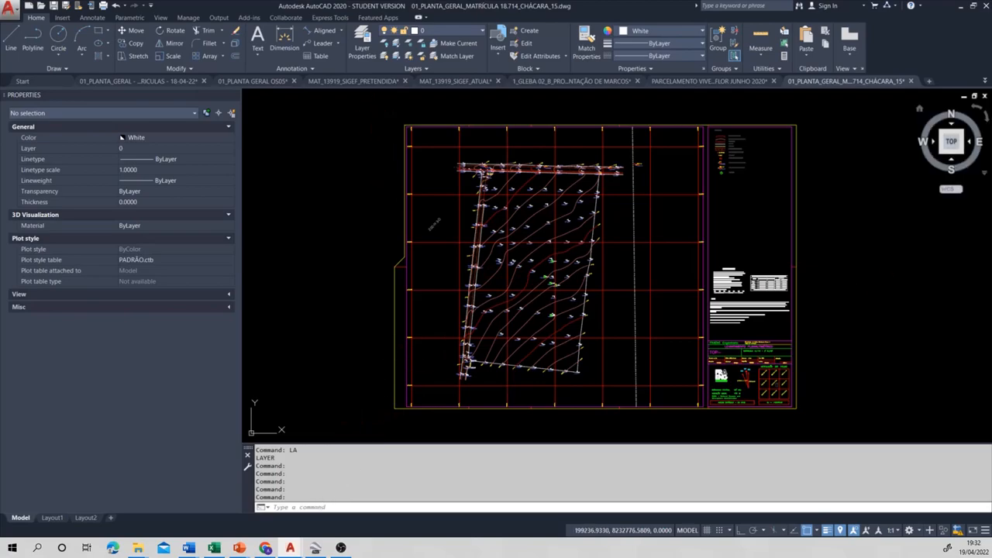
Scale the entire drawing by a factor of 0.999415442 about the lower-left corner of the yellow sheet frame
scroll(850, 388, "up", 8)
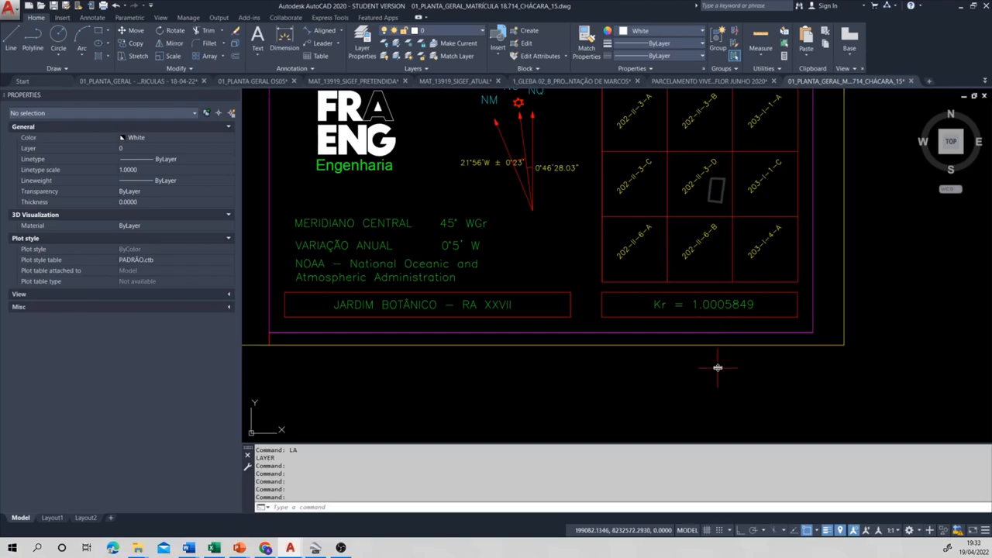
scroll(677, 326, "down", 2)
scroll(677, 326, "down", 4)
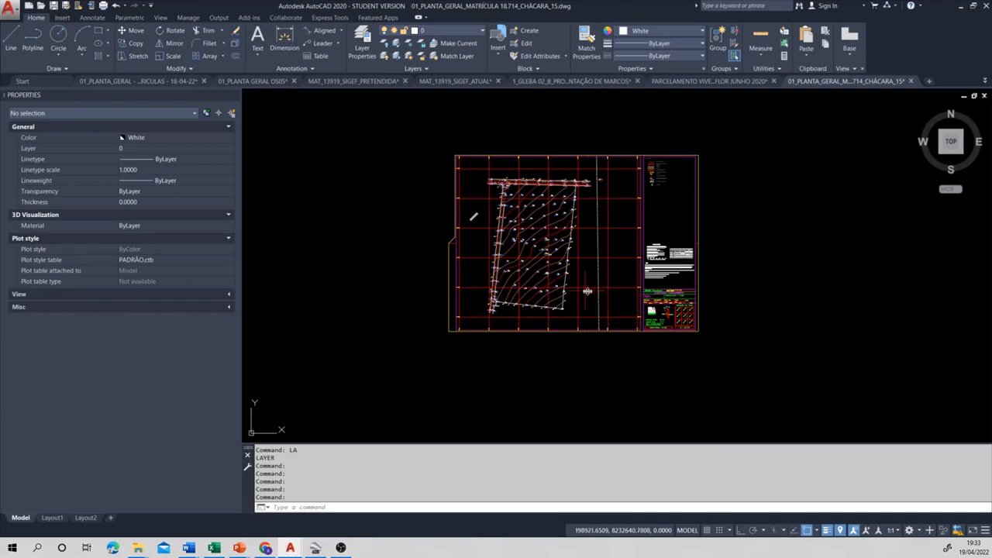
left_click(424, 128)
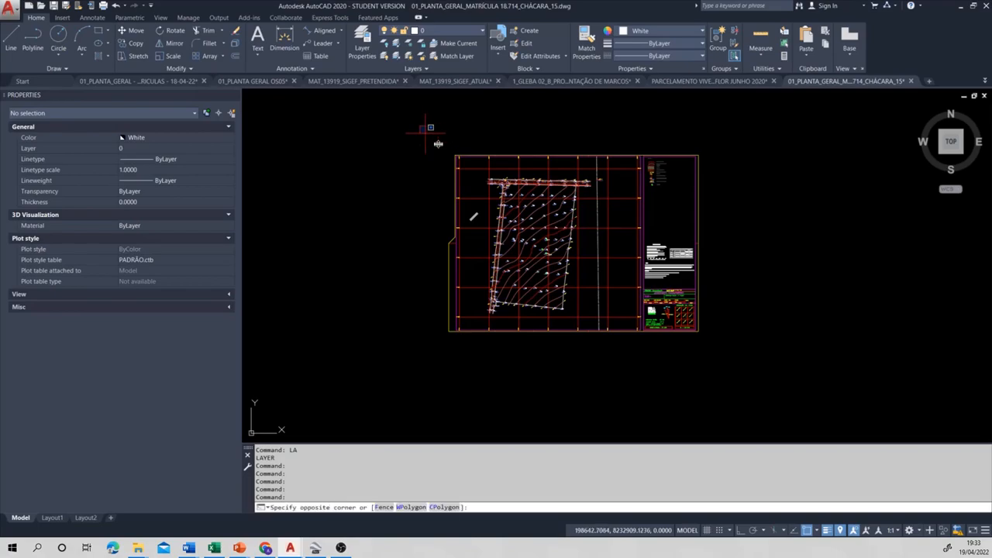
left_click(764, 352)
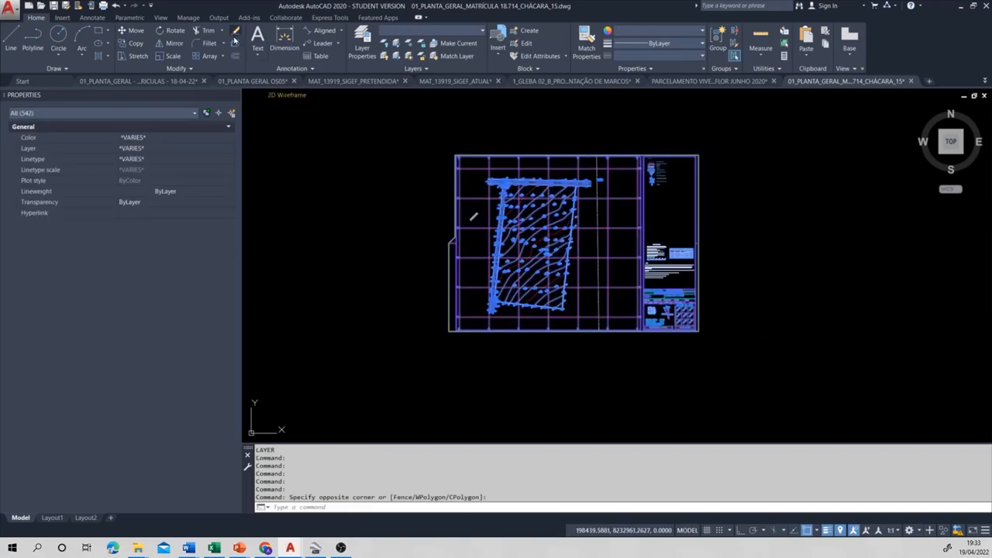
left_click(170, 56)
scroll(450, 330, "up", 5)
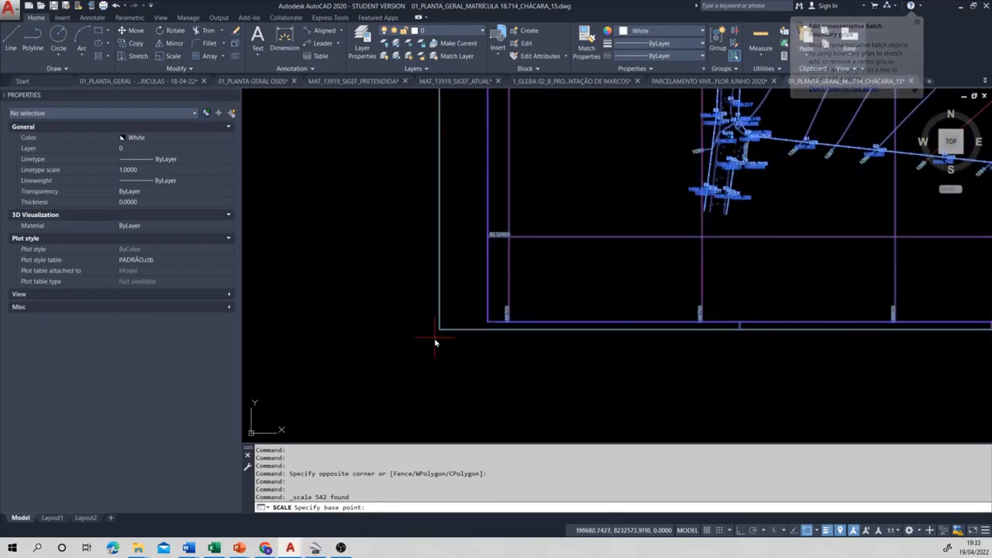
left_click(438, 331)
left_click(439, 331)
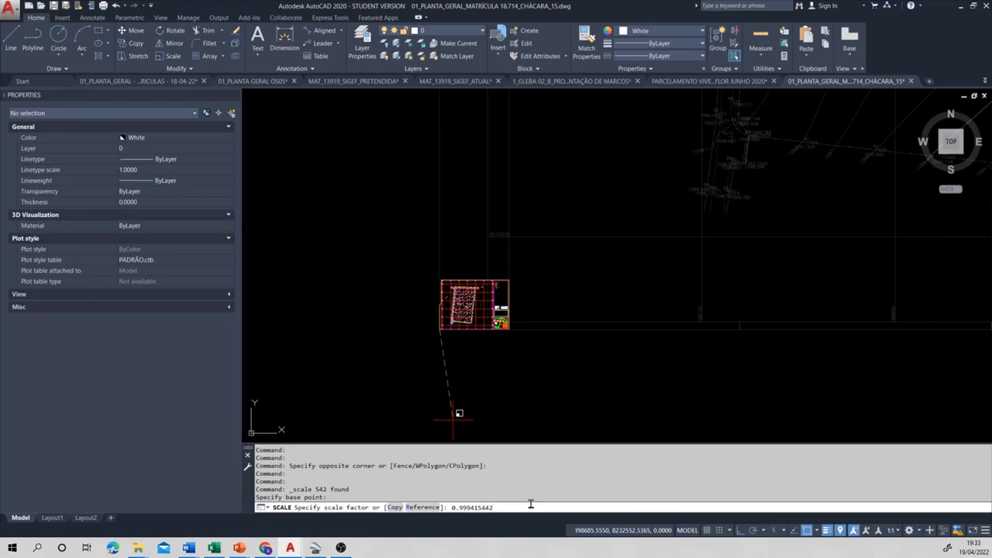
key("Return")
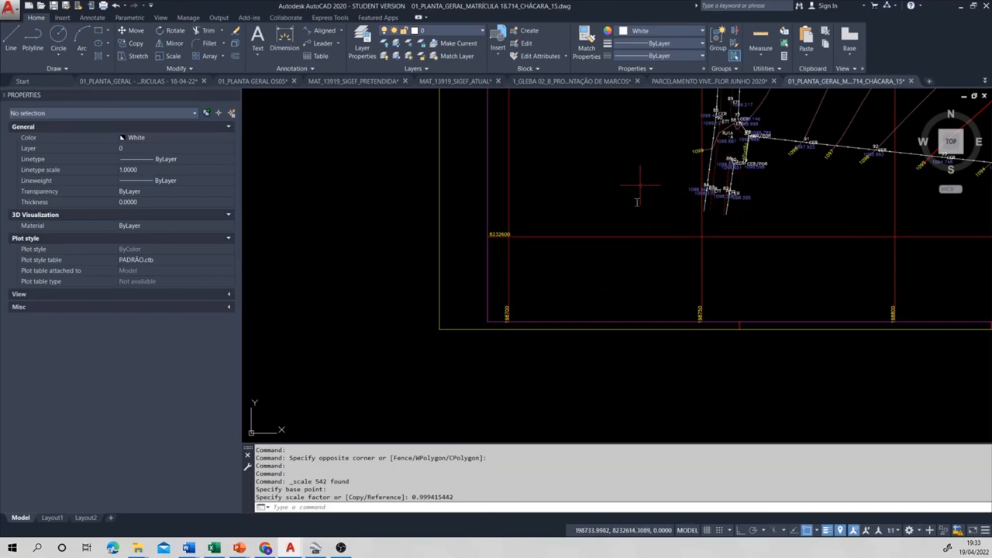
Inspect the scaled survey plan from the plot's southern boundary up to its northern edge
scroll(632, 194, "down", 3)
middle_click_drag(690, 210, 657, 271)
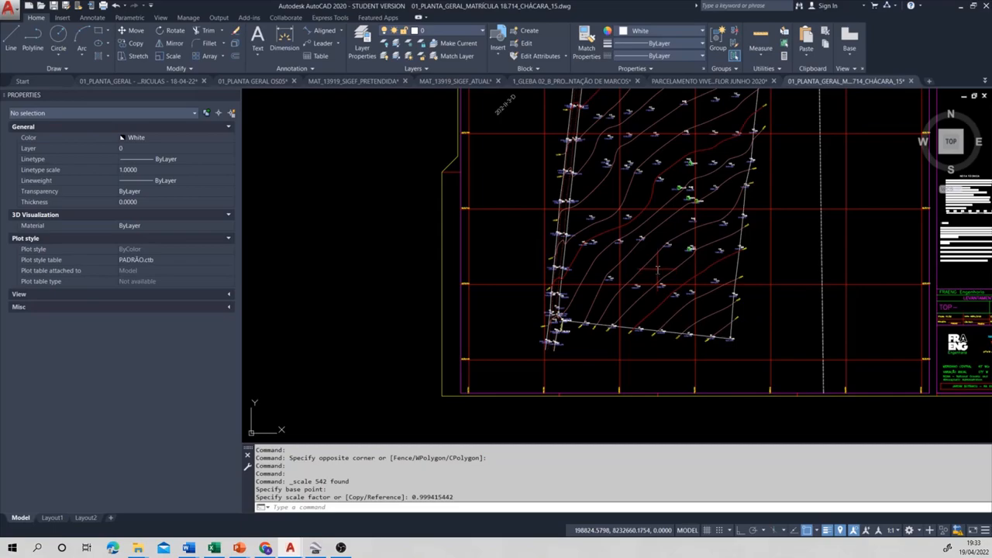
middle_click_drag(657, 270, 640, 305)
middle_click_drag(626, 236, 567, 331)
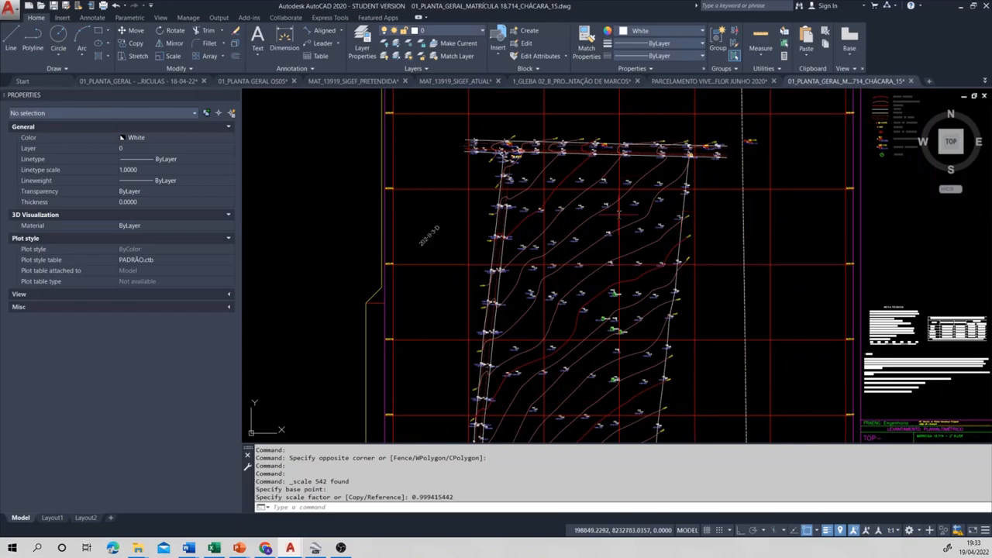
scroll(562, 225, "up", 2)
scroll(558, 224, "up", 2)
middle_click_drag(581, 166, 570, 236)
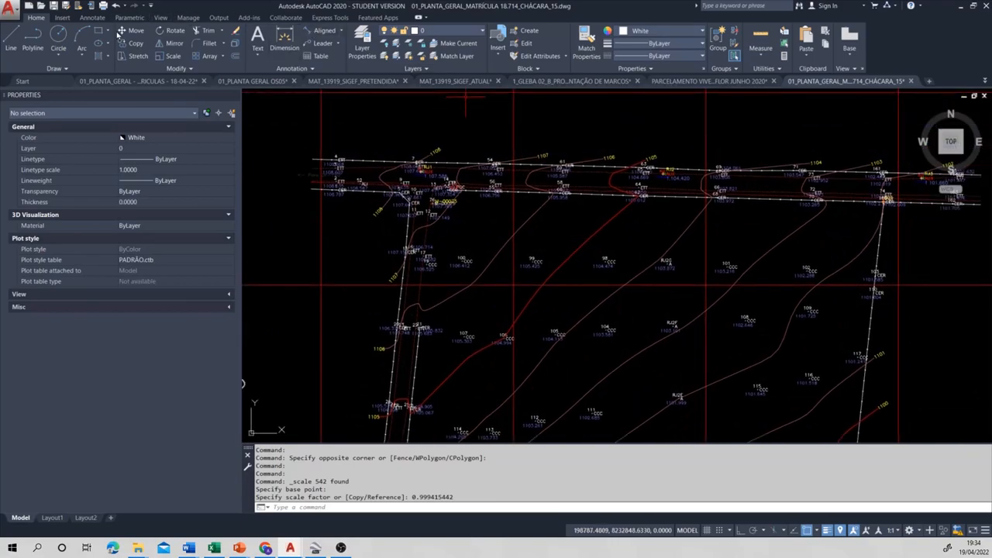
Draw a line along the southern boundary from fence corner 97 to gate corner 78
left_click(11, 39)
scroll(469, 215, "up", 3)
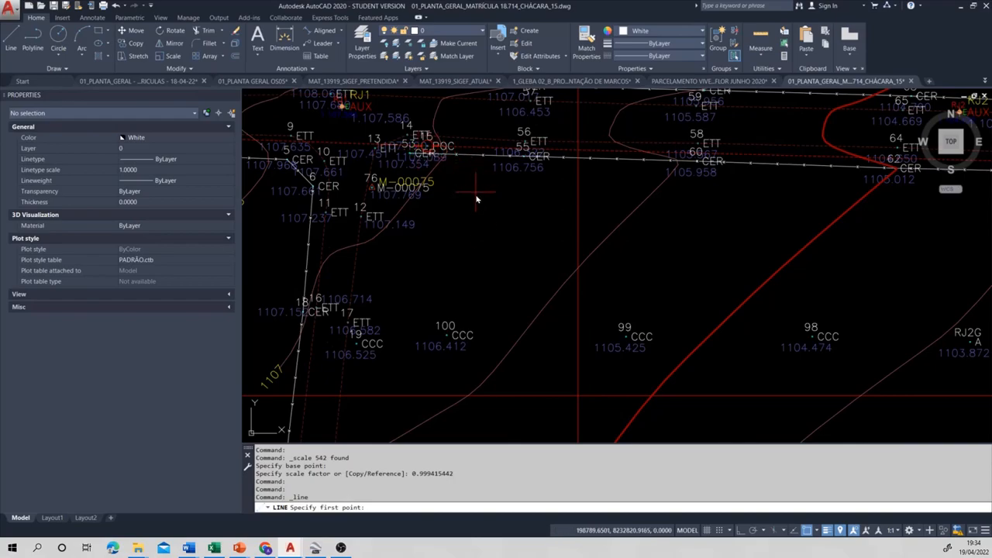
scroll(472, 248, "down", 6)
scroll(547, 347, "down", 3)
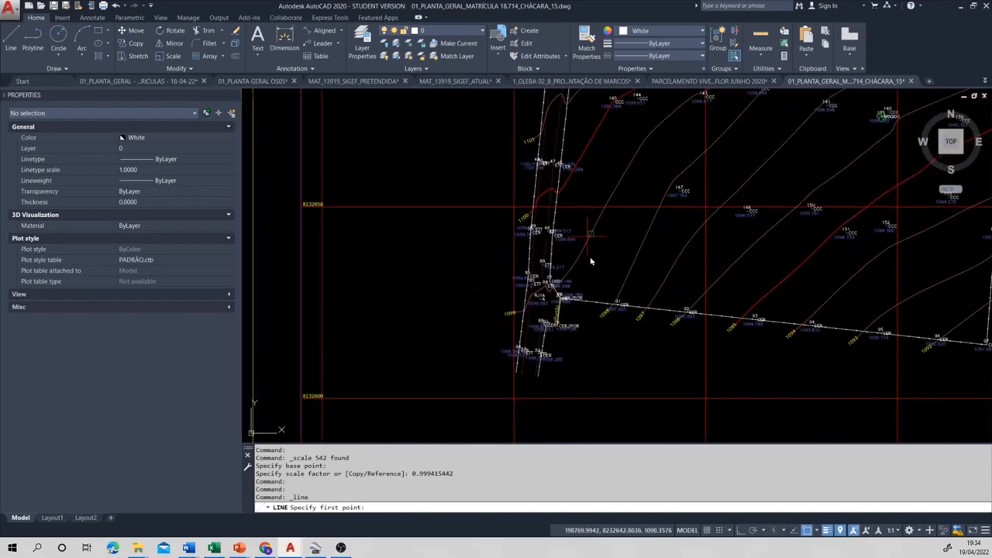
scroll(775, 325, "up", 3)
scroll(778, 324, "up", 3)
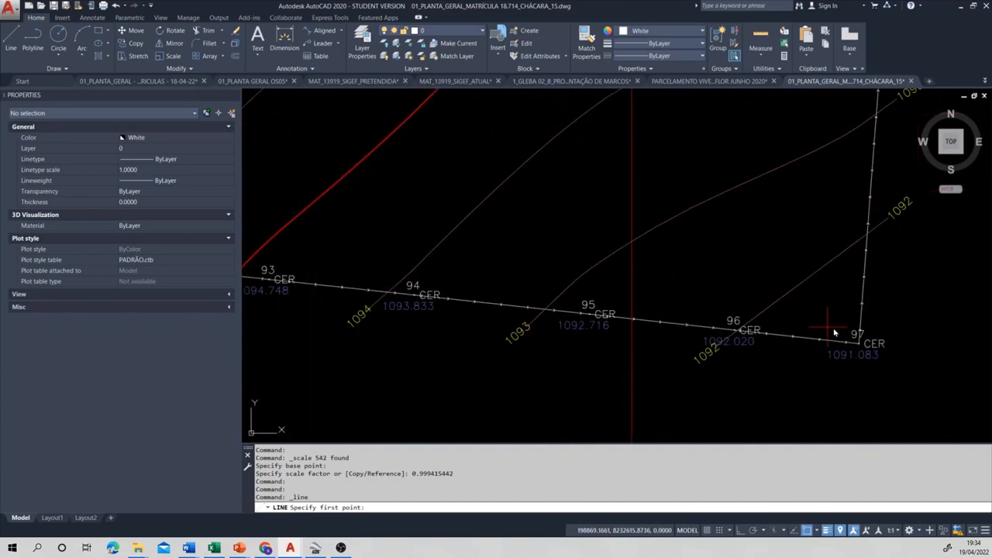
left_click(864, 333)
scroll(775, 325, "down", 3)
scroll(364, 310, "up", 3)
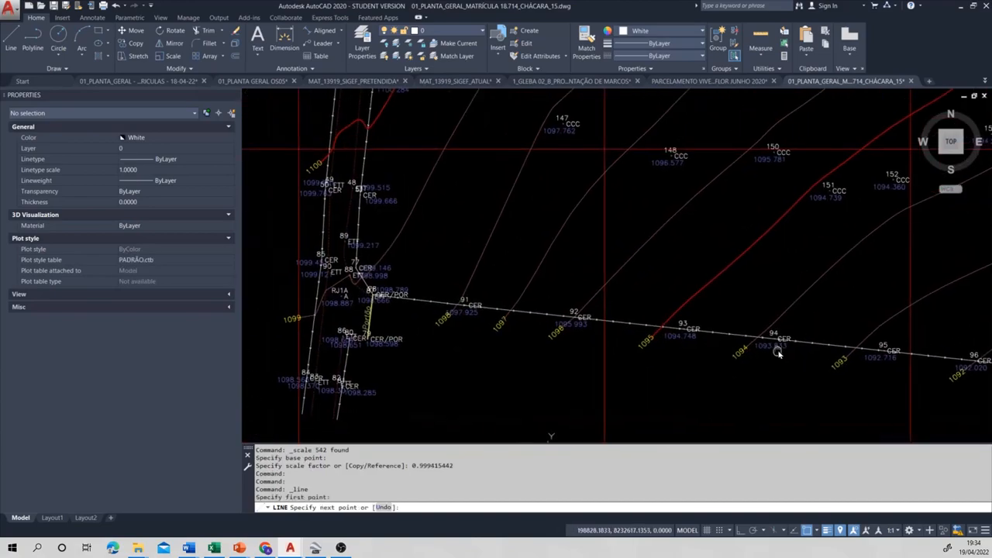
scroll(371, 298, "up", 3)
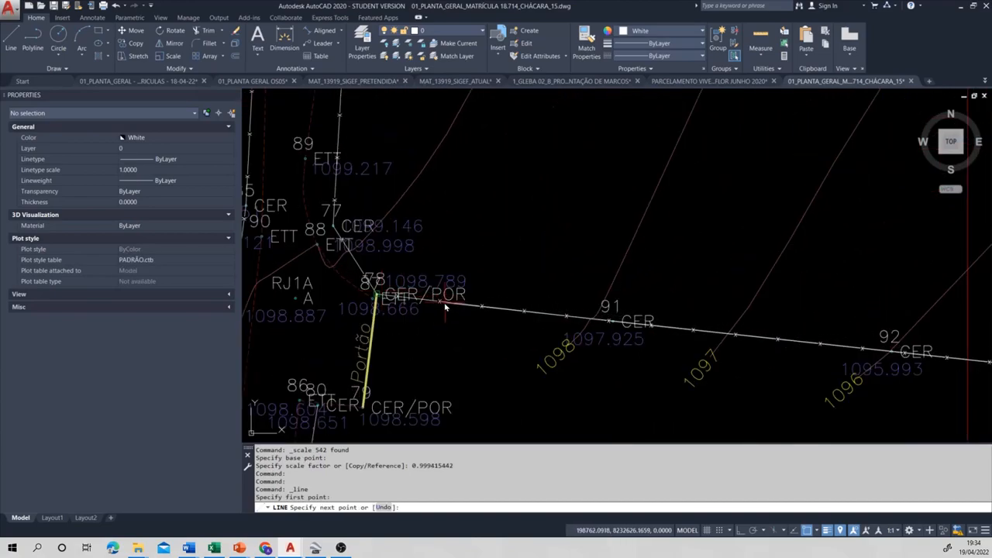
left_click(372, 297)
key("Return")
Offset the southern boundary line northward into the plot by a distance of 8
scroll(542, 252, "down", 5)
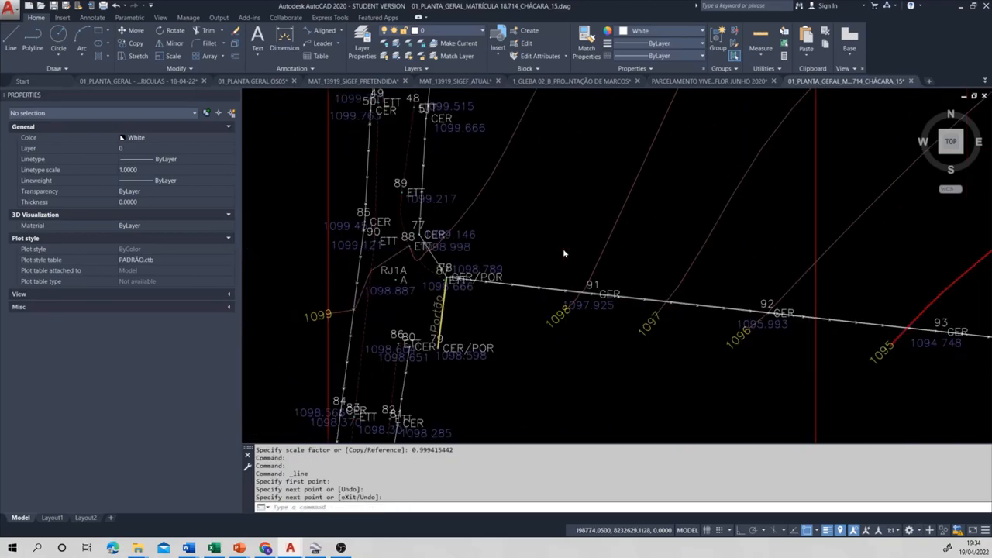
scroll(620, 259, "up", 2)
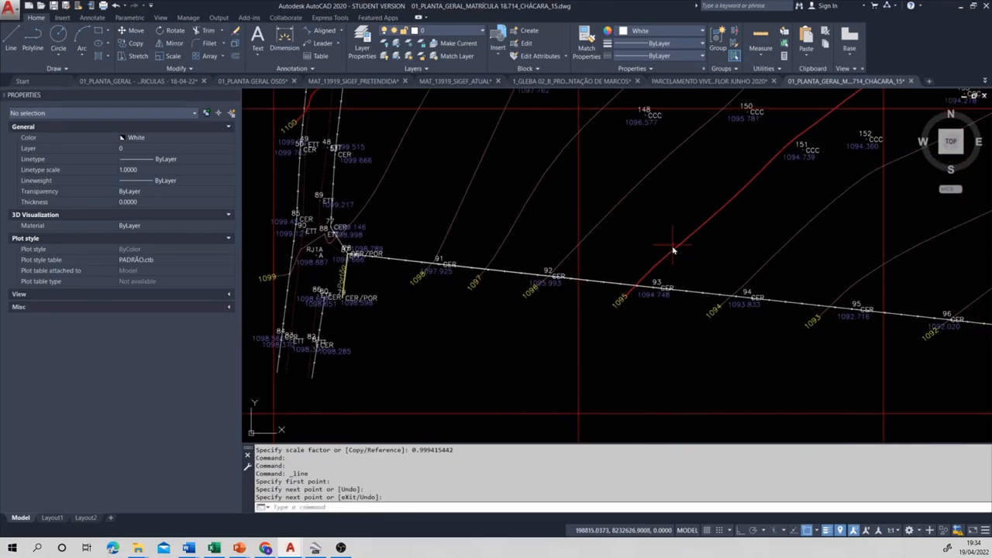
left_click(235, 57)
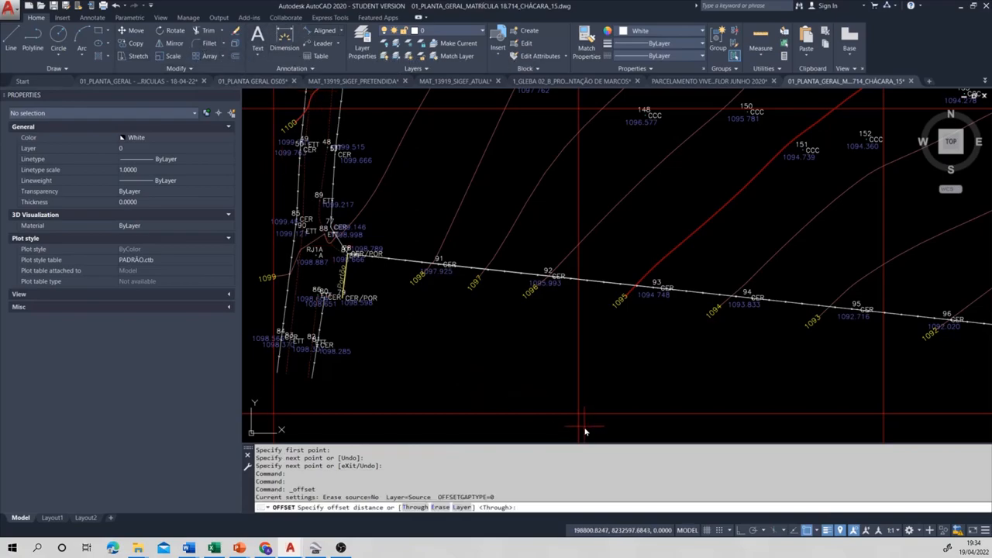
type("8")
key("Return")
scroll(653, 319, "up", 2)
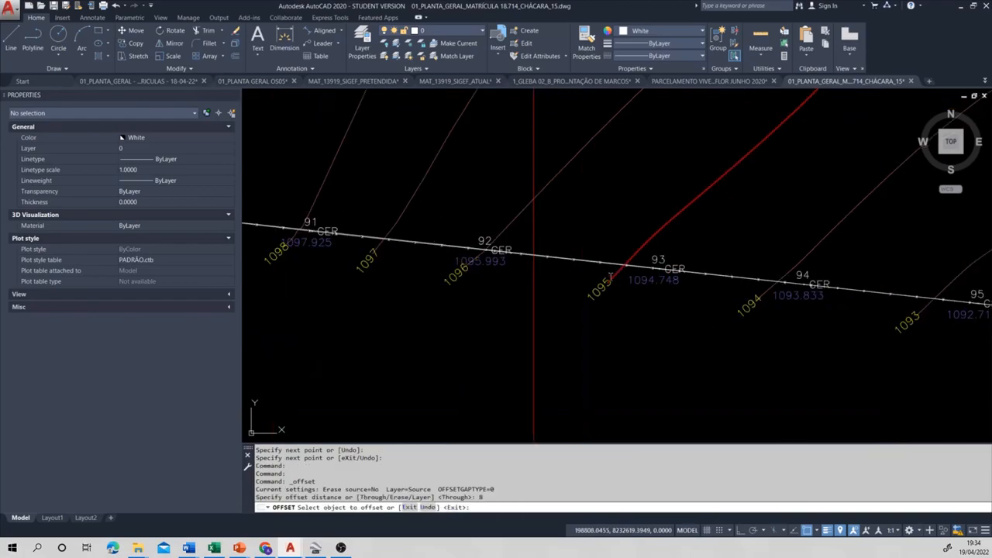
scroll(610, 272, "up", 4)
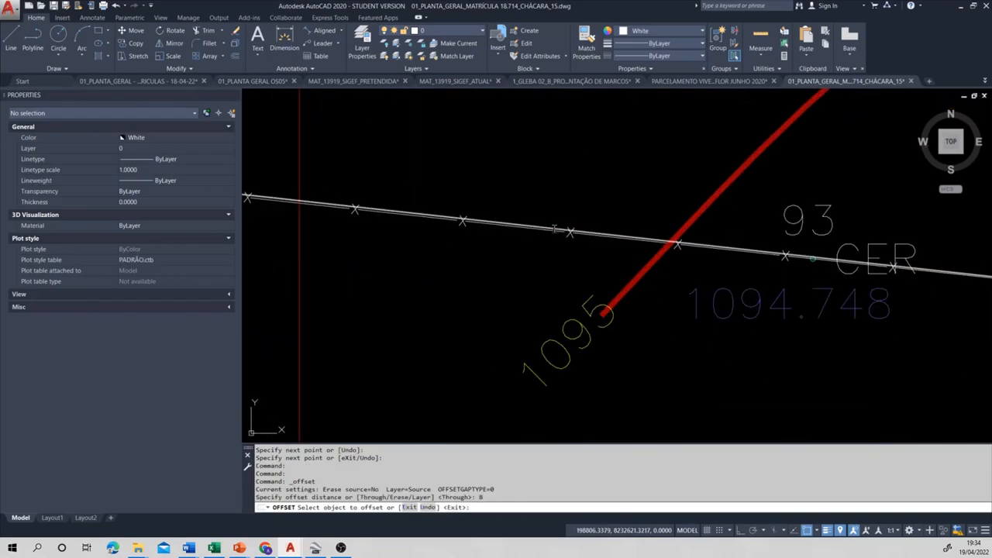
left_click(553, 228)
scroll(581, 284, "down", 3)
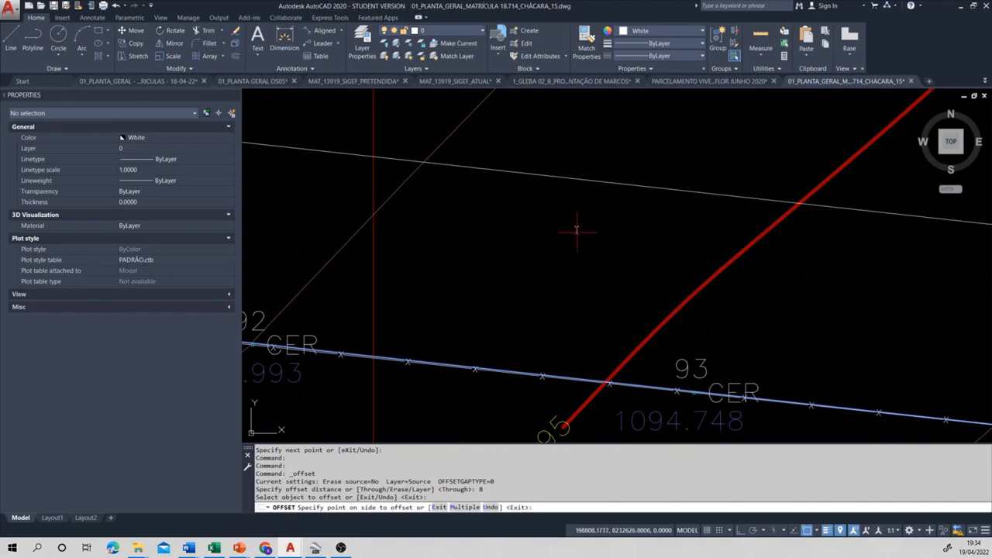
left_click(597, 189)
scroll(598, 188, "down", 6)
left_click(611, 218)
middle_click_drag(726, 224, 742, 279)
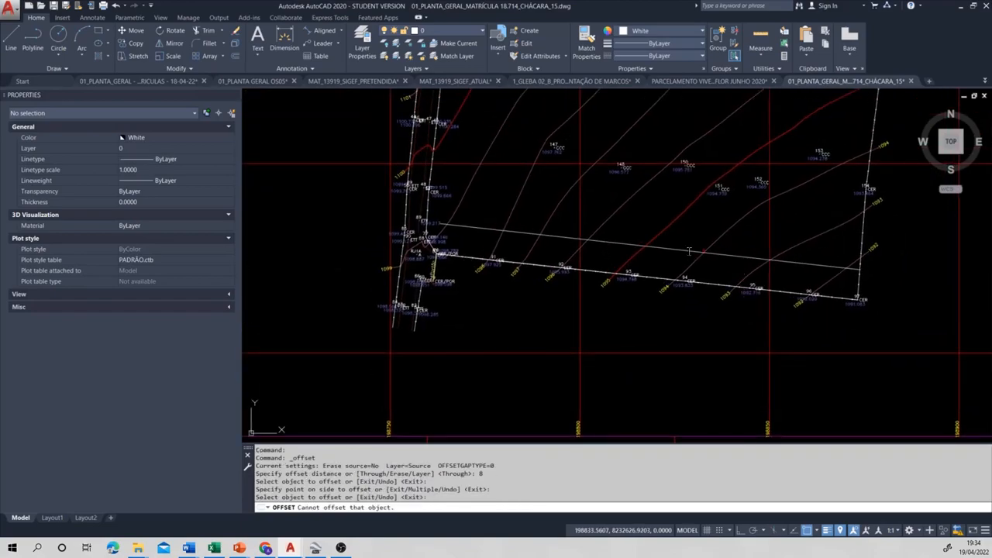
key("Escape")
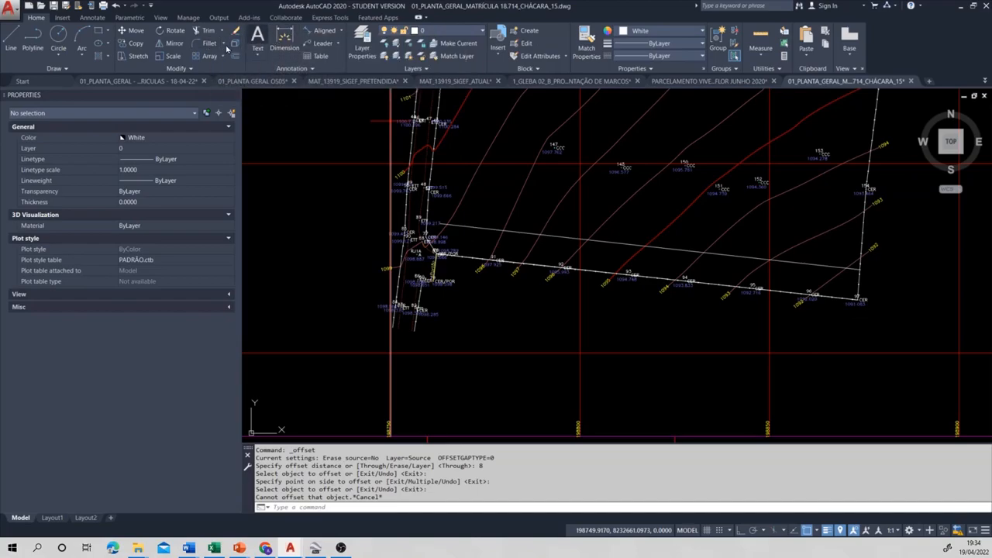
Draw a 10 by 40 rectangle south of the plot and move its lower-right corner to the eastern end of the offset line
left_click(97, 30)
key("Escape")
left_click(98, 30)
left_click(504, 388)
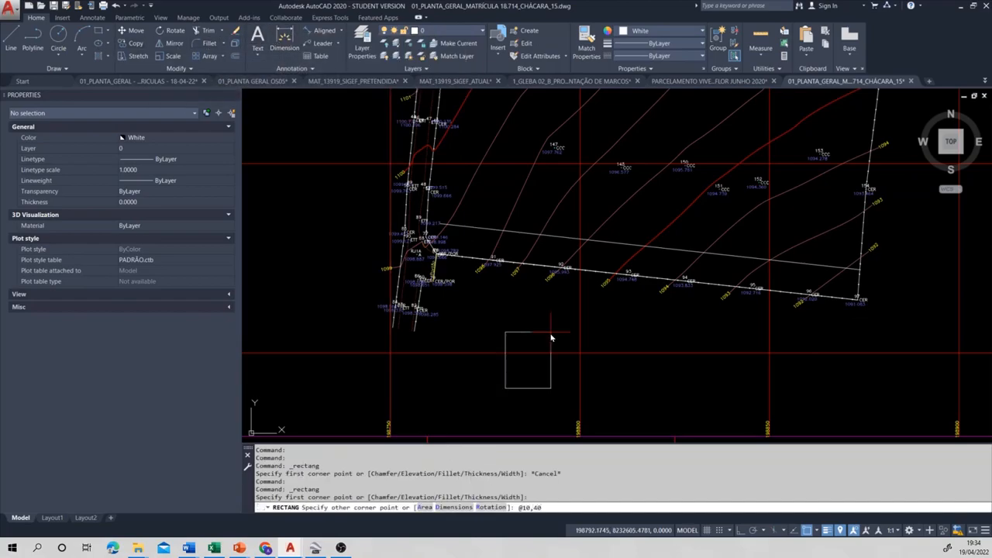
key("Return")
left_click(544, 310)
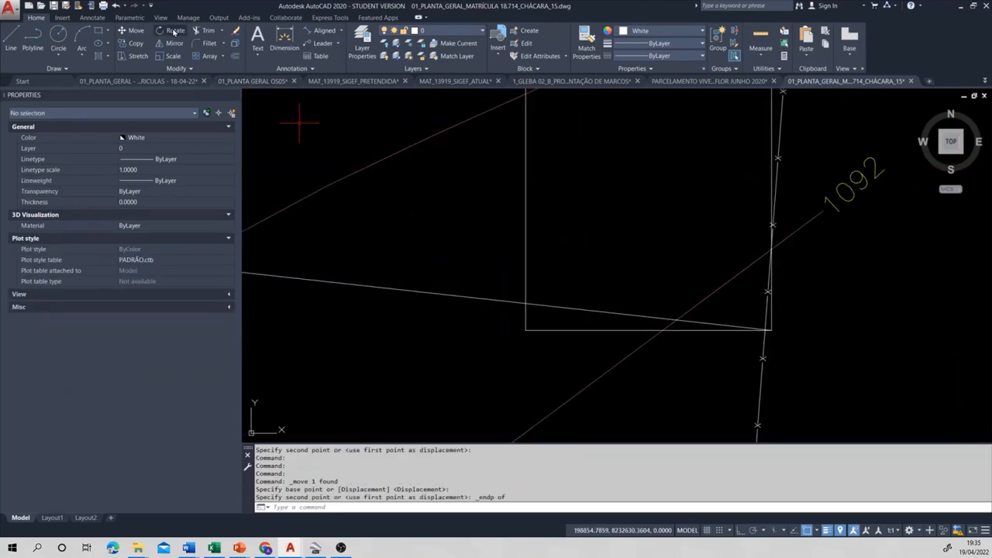
Rotate the rectangle by reference about its lower-right corner so its base aligns with the offset line
left_click(174, 31)
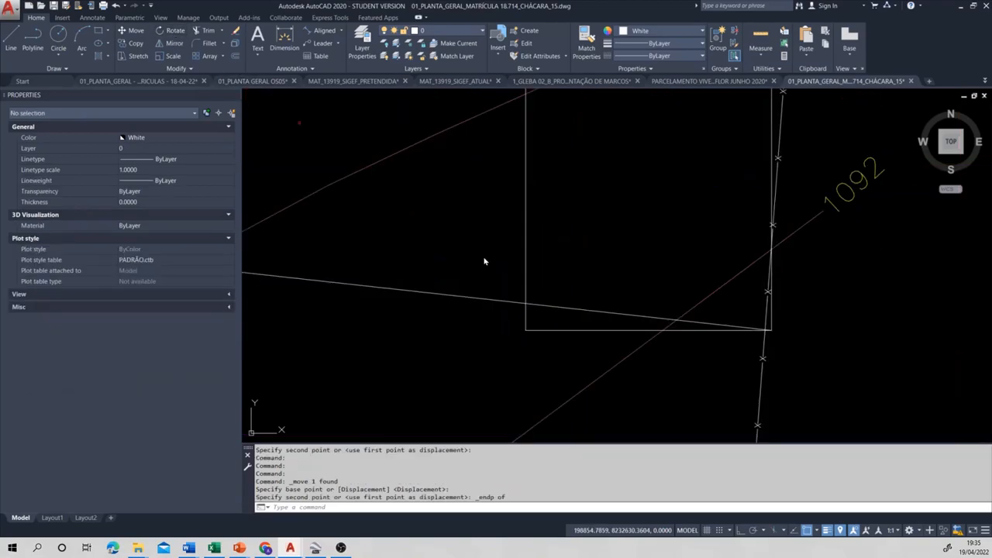
left_click(530, 328)
key("Return")
left_click(764, 335)
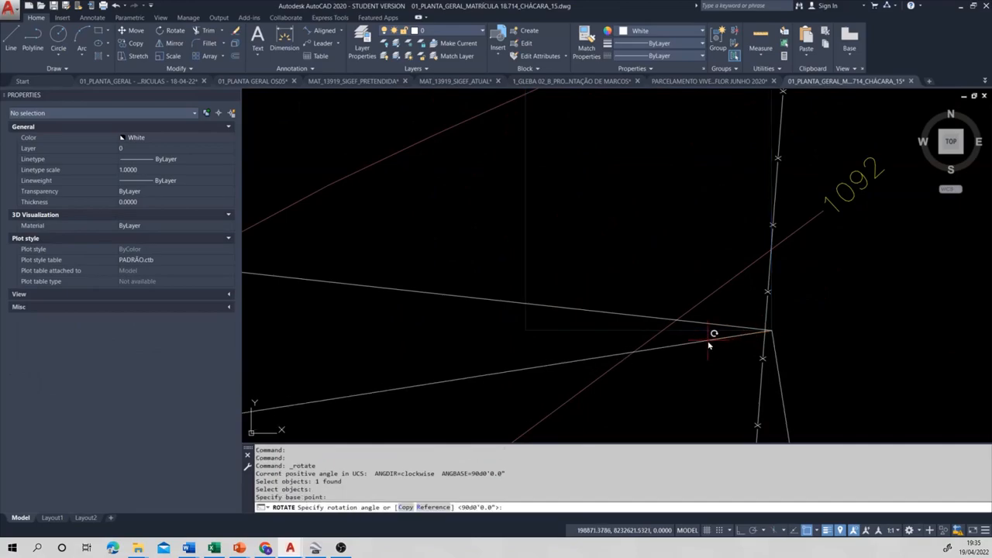
type("r")
key("Return")
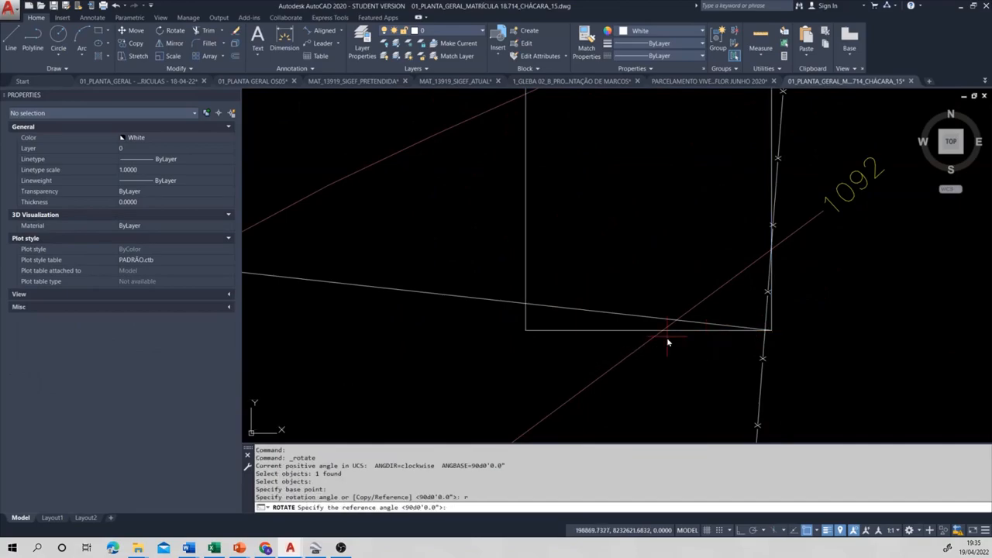
left_click(767, 331)
left_click(529, 330)
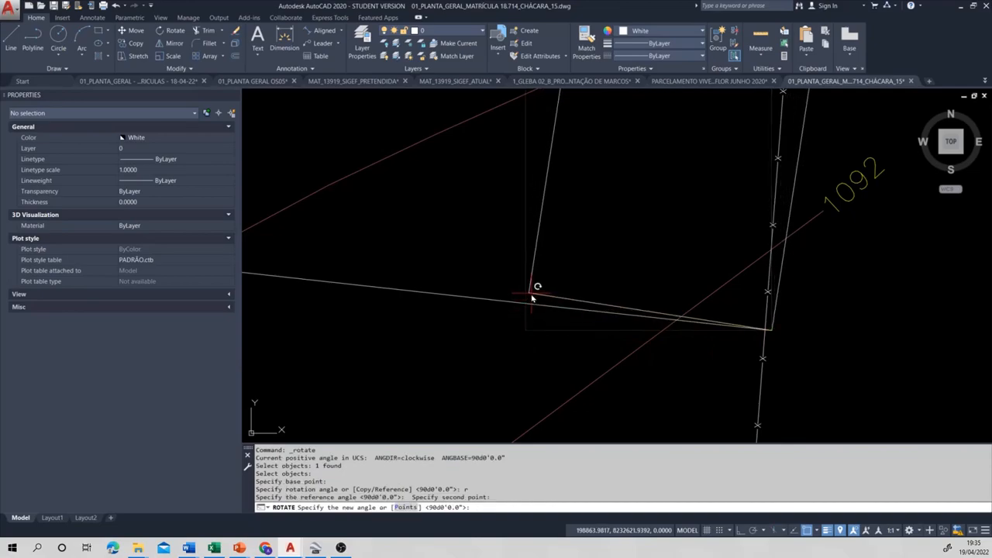
right_click(531, 297, "shift")
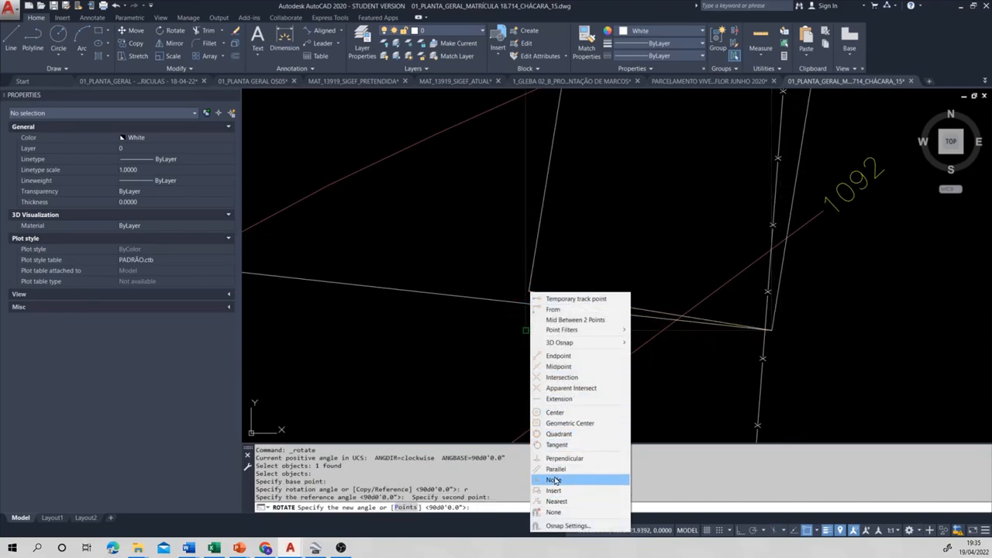
left_click(556, 502)
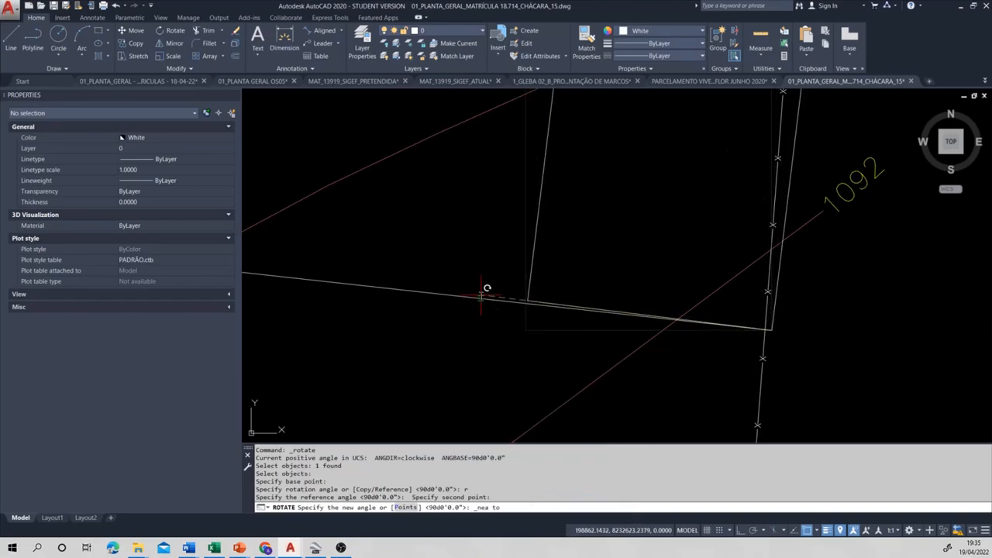
left_click(481, 296)
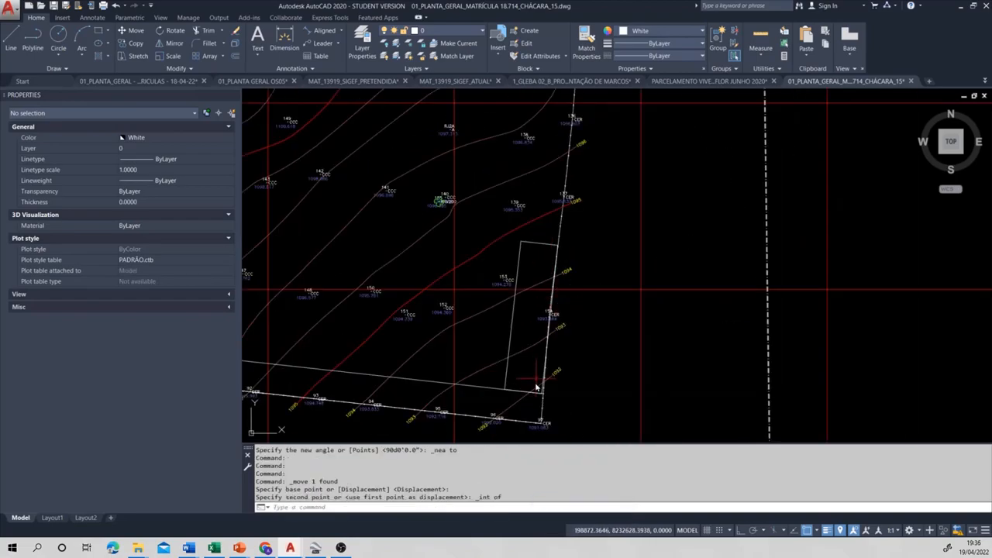
Copy the rectangle repeatedly westward along the offset line, edge to edge, to form a row of eleven lots
mouse_move(536, 386)
middle_mouse_down()
mouse_move(582, 346)
mouse_move(671, 313)
middle_mouse_up()
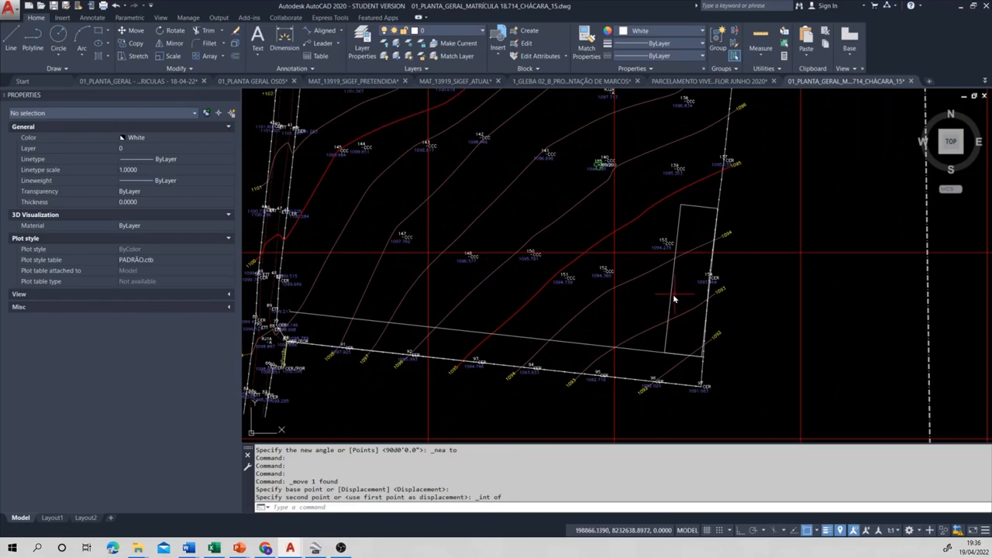
left_click(673, 298)
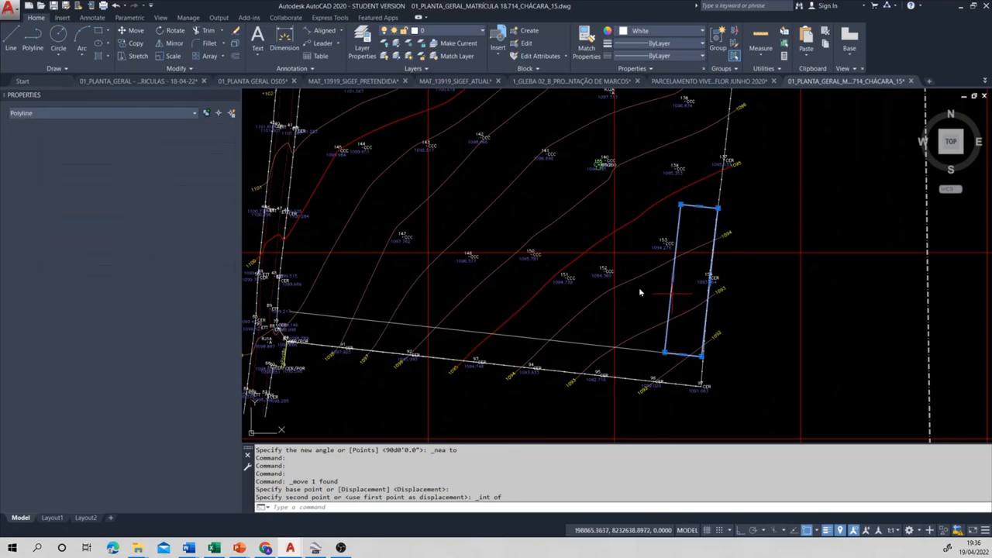
left_click(134, 42)
left_click(701, 355)
scroll(701, 356, "up", 4)
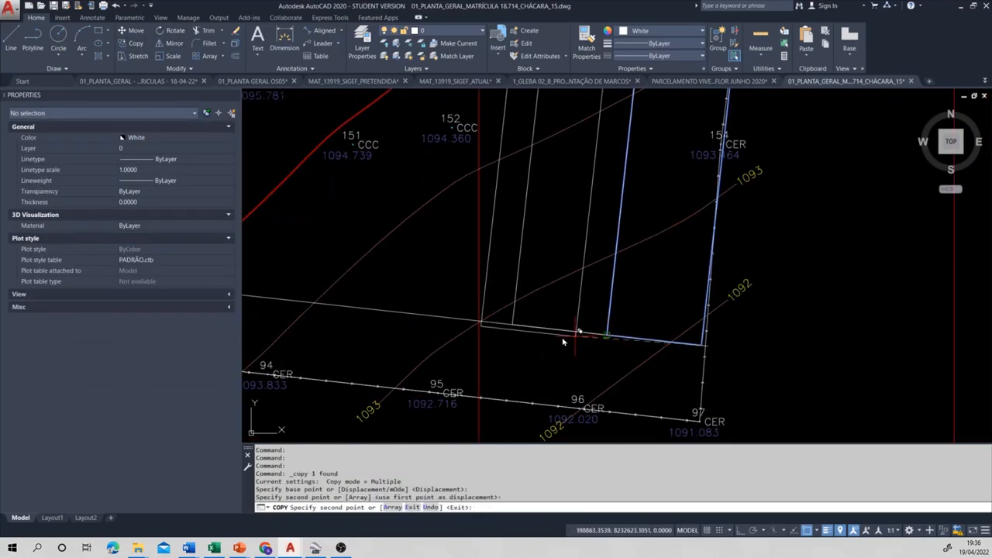
middle_click_drag(550, 339, 635, 369)
left_click(598, 355)
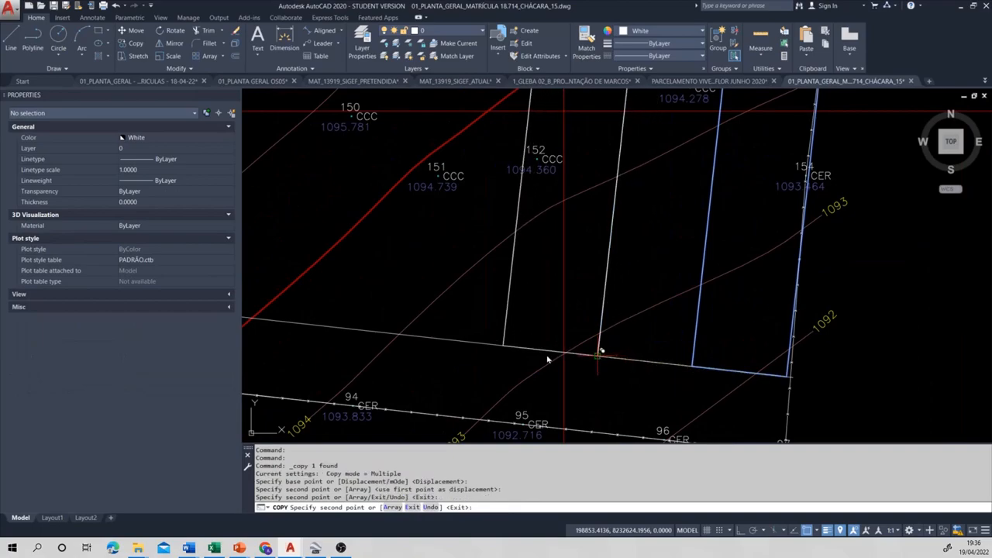
left_click(502, 348)
middle_click_drag(457, 345, 620, 372)
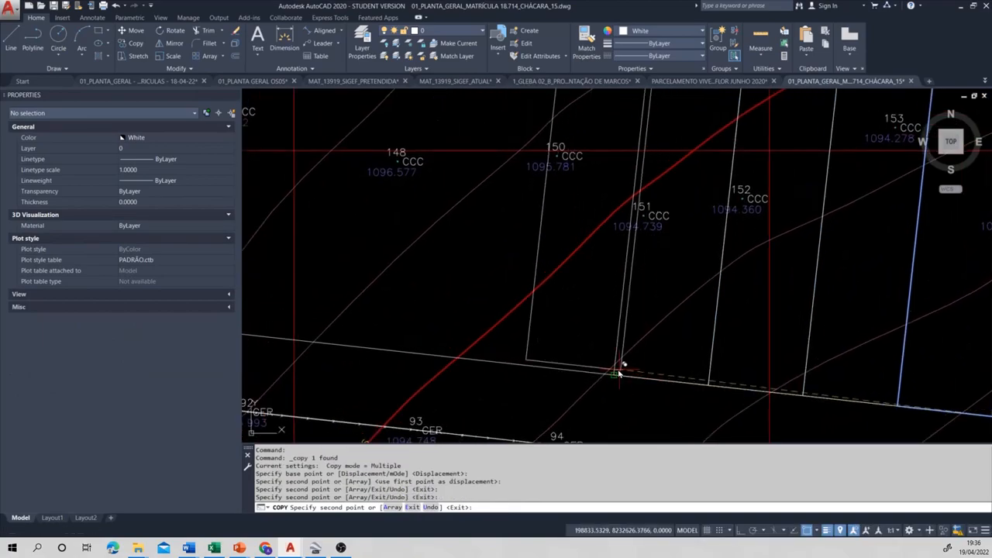
left_click(619, 375)
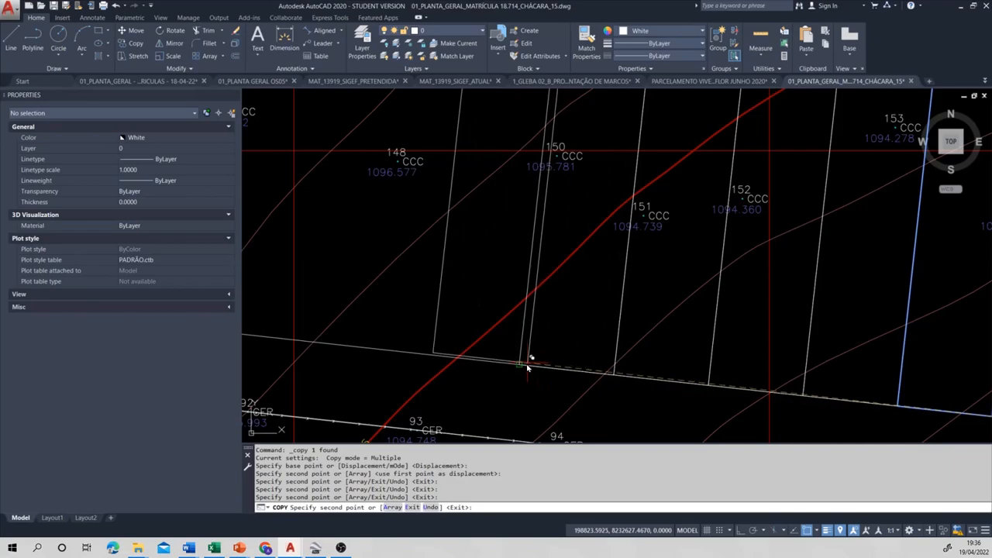
left_click(521, 363)
middle_click_drag(463, 366, 671, 394)
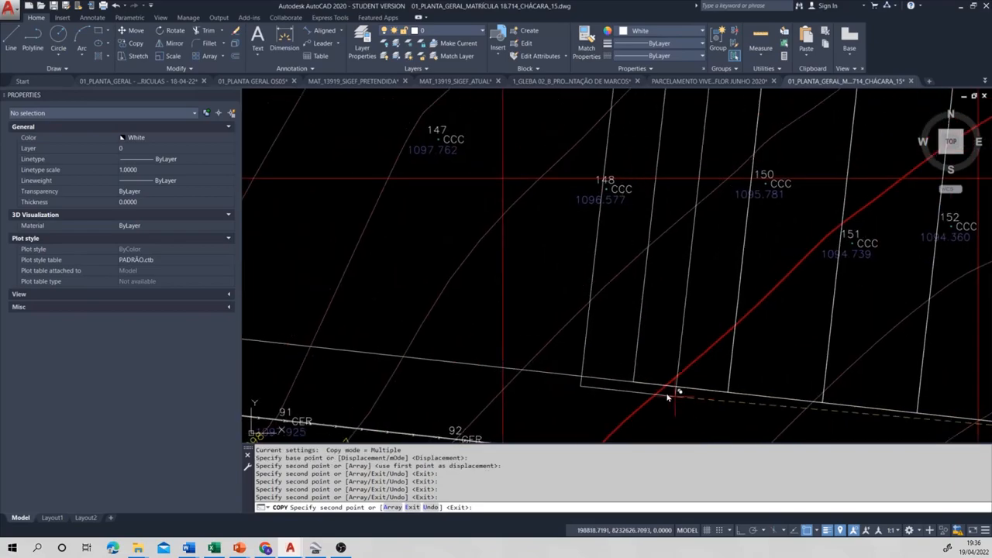
left_click(634, 381)
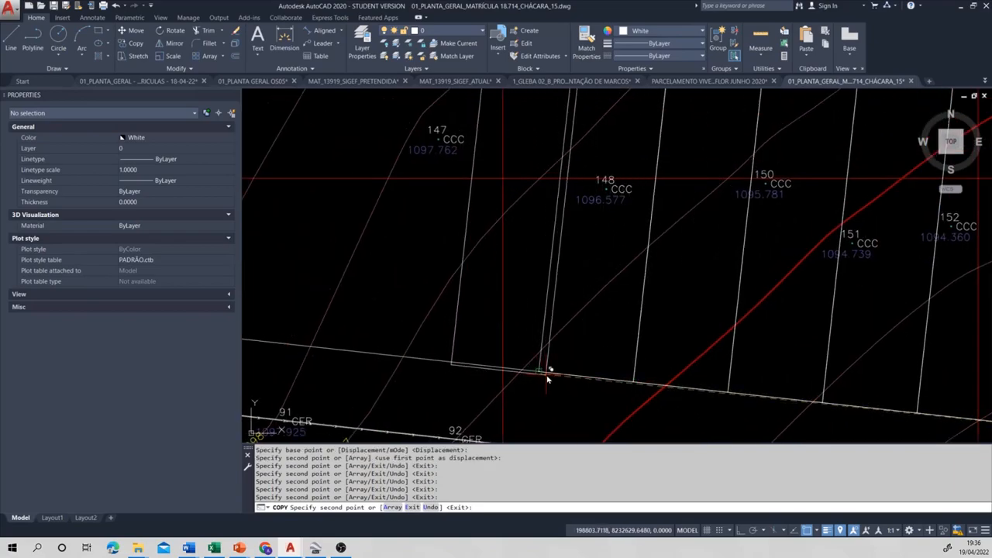
left_click(544, 373)
middle_click_drag(525, 410, 724, 429)
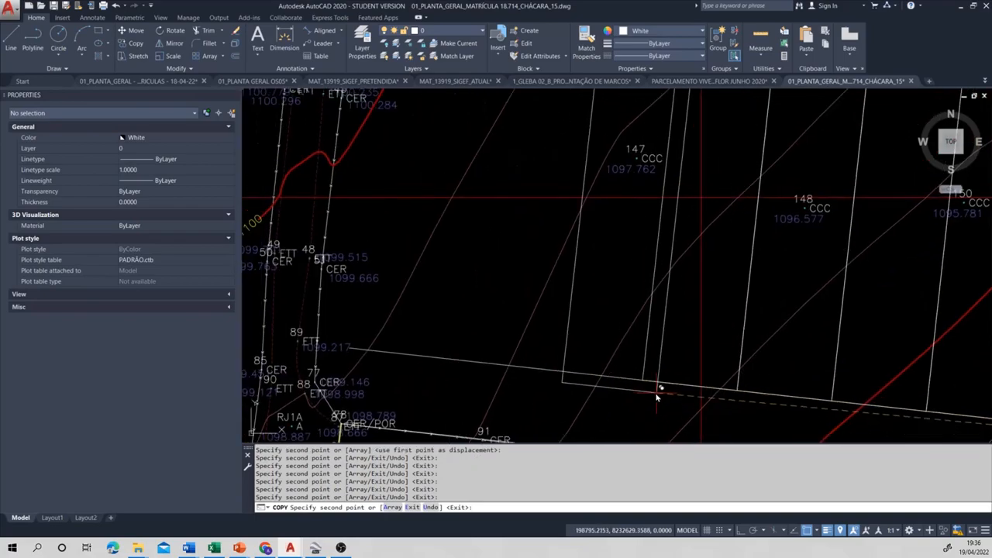
left_click(646, 379)
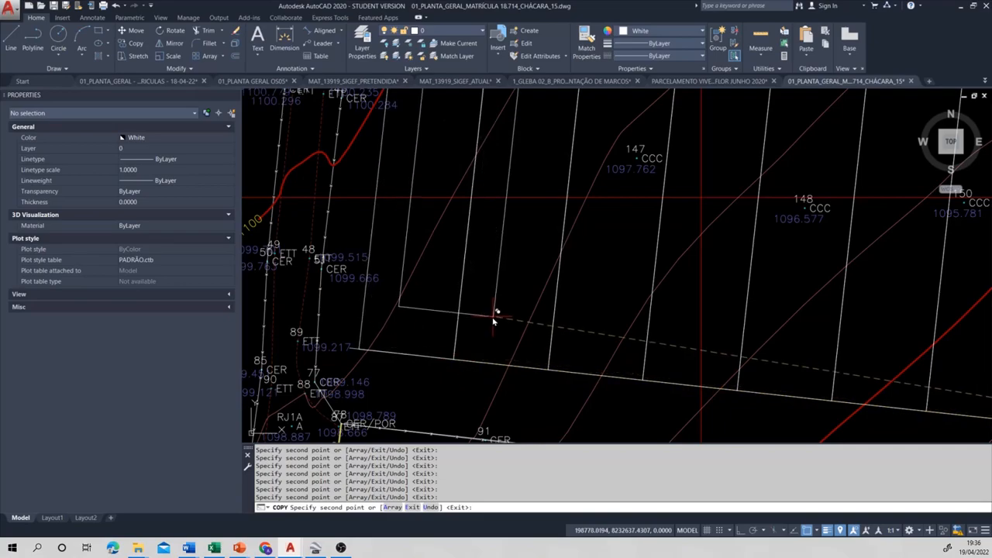
key("Escape")
Finish copying the lots and add an aligned dimension across the northern edge of the westernmost lot
scroll(561, 308, "down", 5)
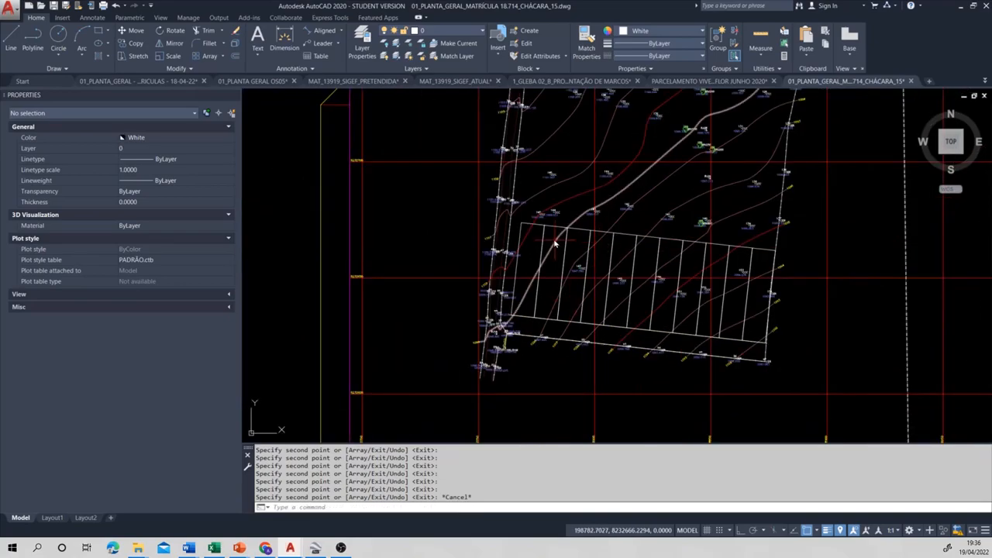
scroll(541, 232, "up", 6)
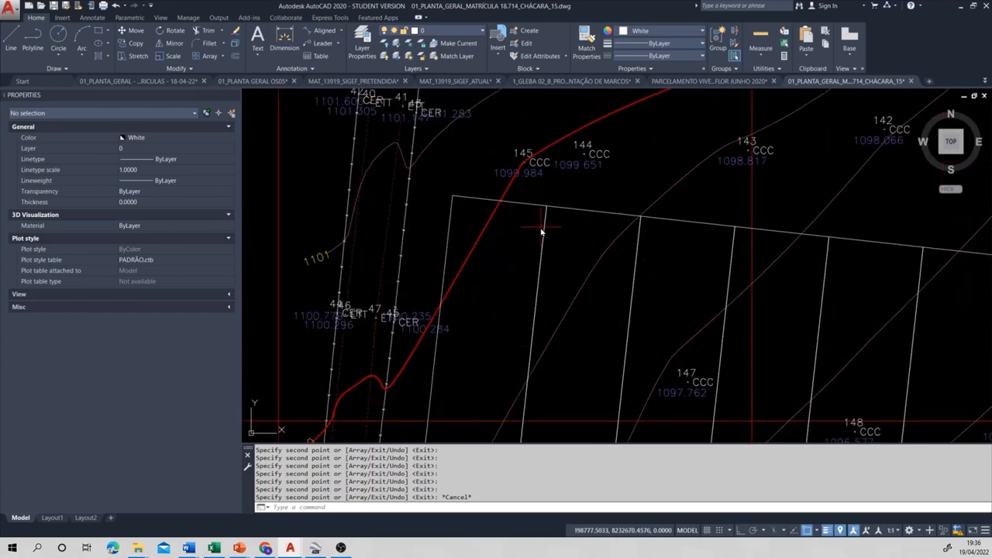
left_click(342, 31)
left_click(331, 67)
scroll(457, 205, "up", 4)
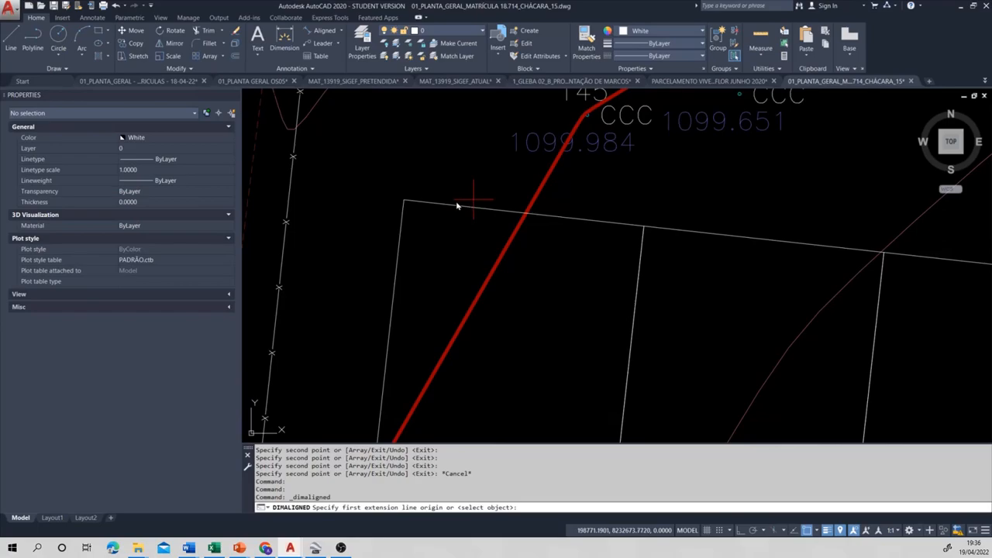
left_click(423, 207)
left_click(642, 228)
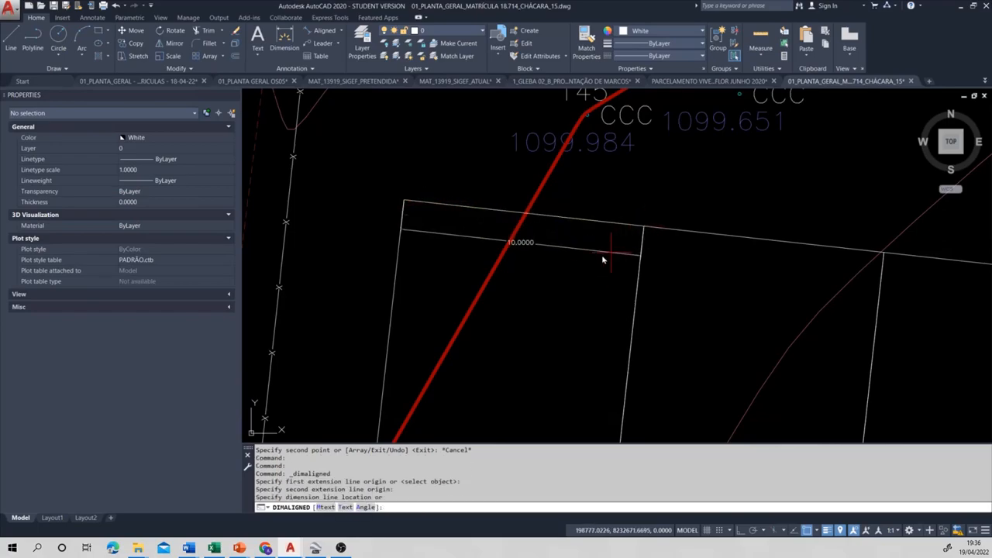
left_click(593, 263)
scroll(519, 241, "up", 5)
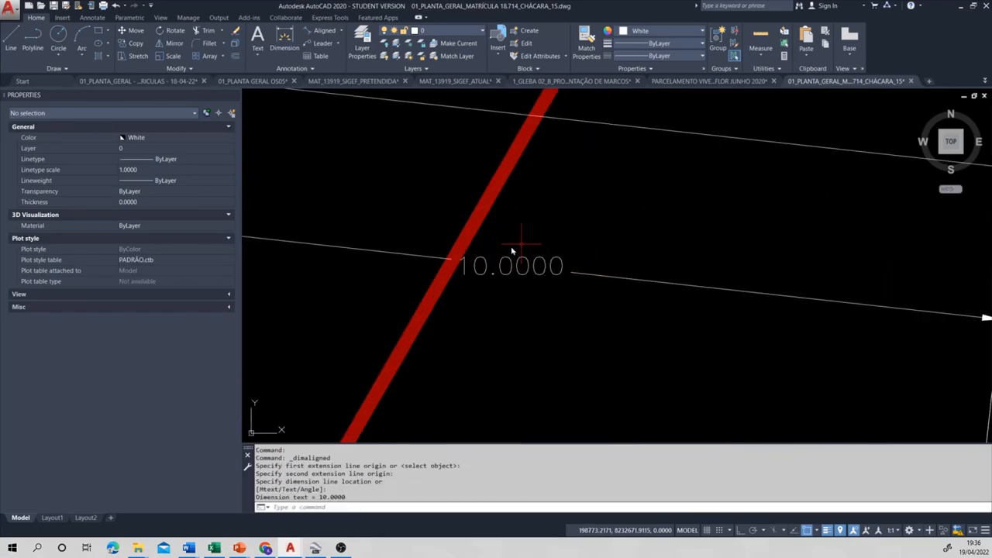
scroll(562, 265, "down", 8)
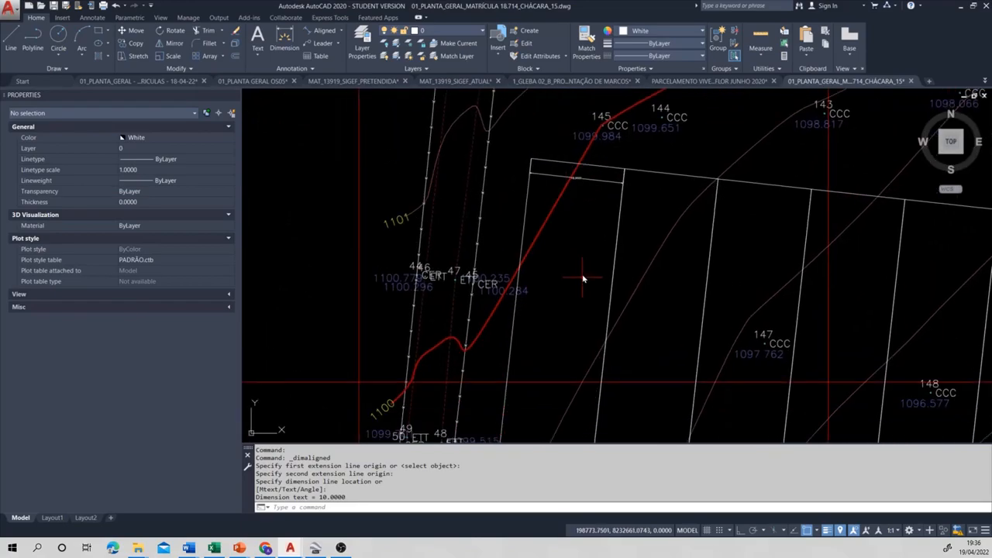
Add an aligned dimension along the eastern long side of the westernmost lot, from its southern to its northern corner
right_click(581, 240)
left_click(604, 242)
middle_click_drag(609, 277, 595, 156)
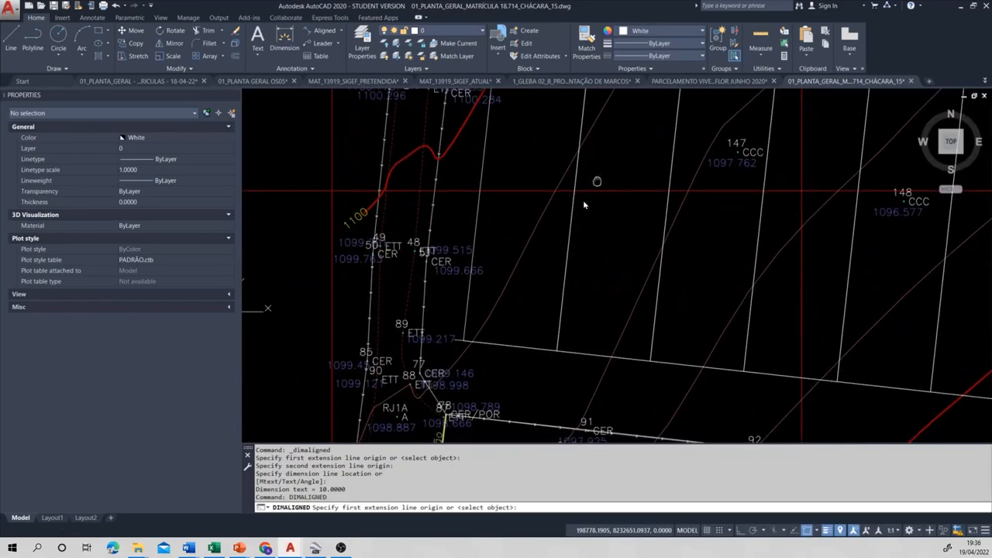
left_click(563, 341)
scroll(574, 302, "down", 5)
scroll(600, 270, "up", 5)
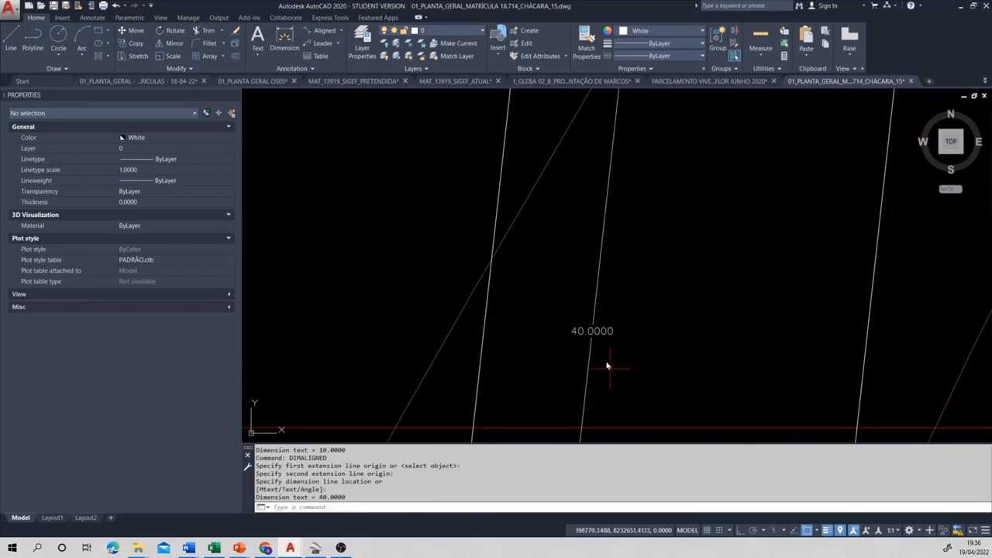
scroll(590, 307, "down", 5)
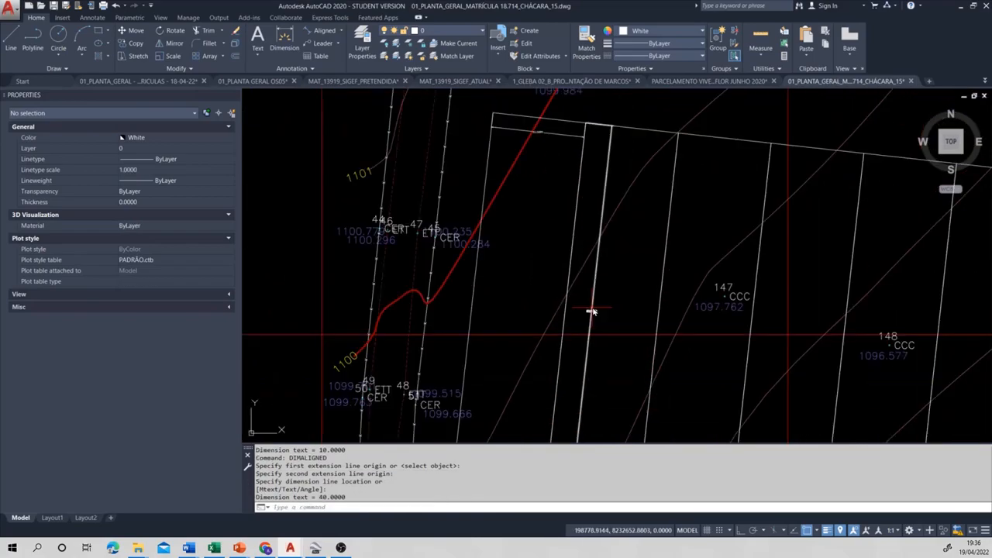
Erase the length and width dimensions from the westernmost lot
left_click(592, 312)
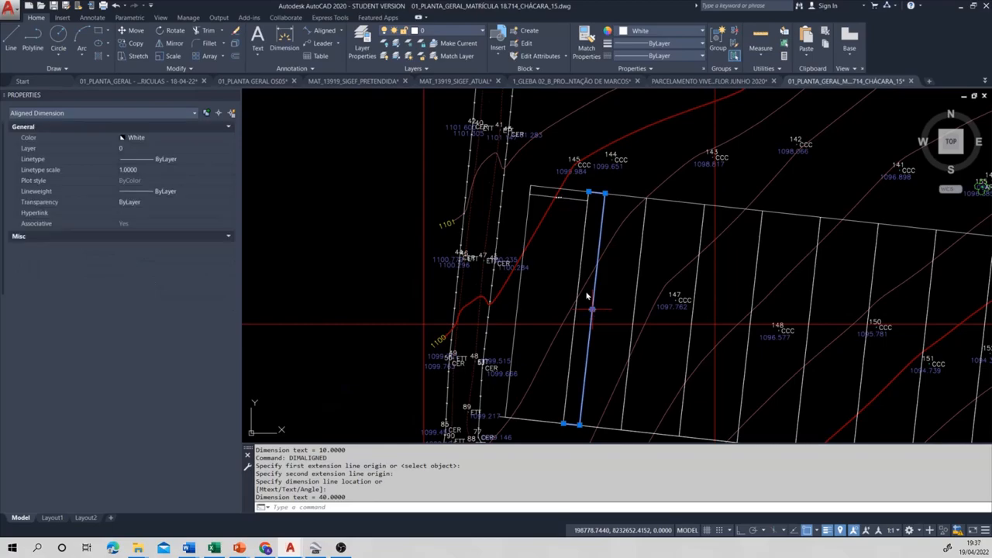
scroll(620, 329, "up", 4)
key("Delete")
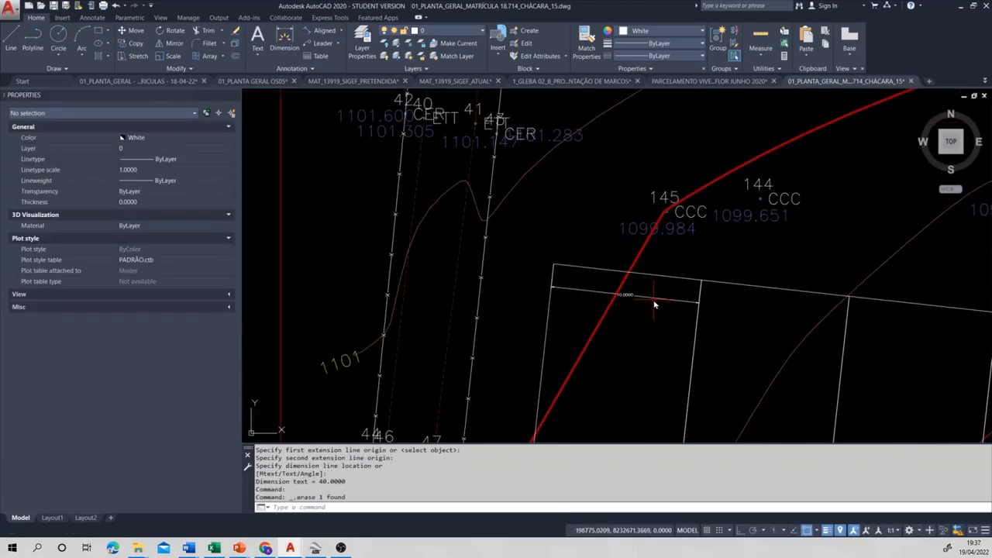
left_click(654, 303)
key("Delete")
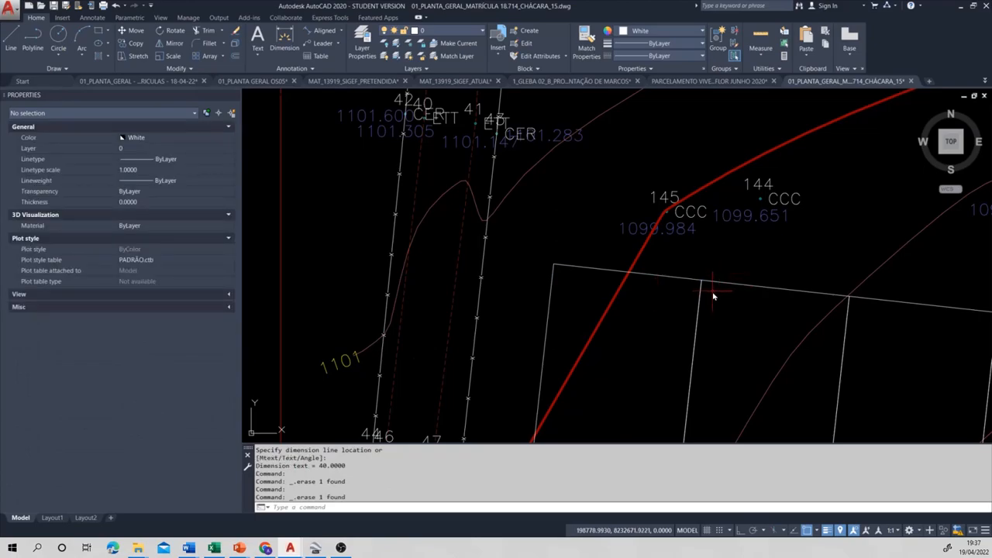
Open the Kr text in the title block for editing and close it without changes
scroll(714, 296, "down", 2)
scroll(750, 348, "down", 5)
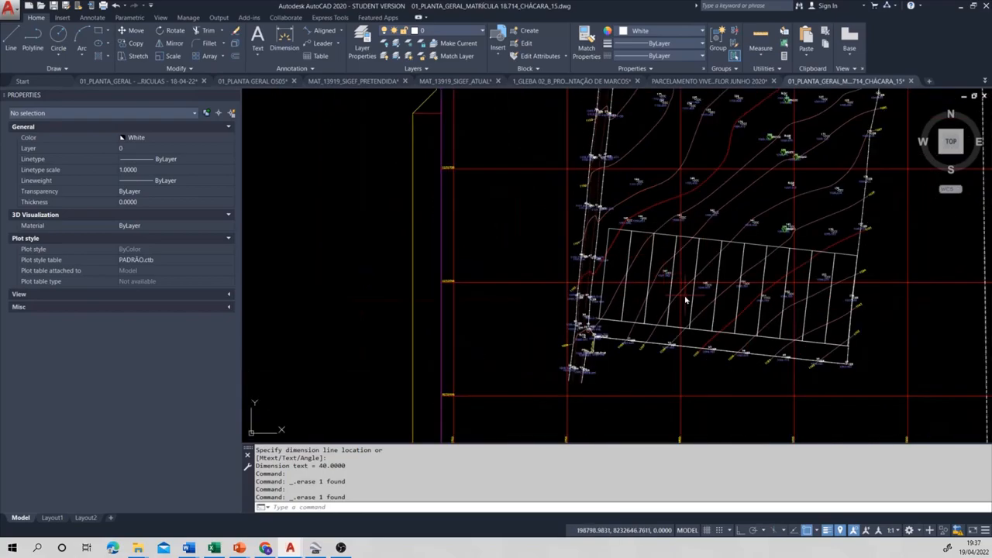
middle_click_drag(685, 300, 632, 267)
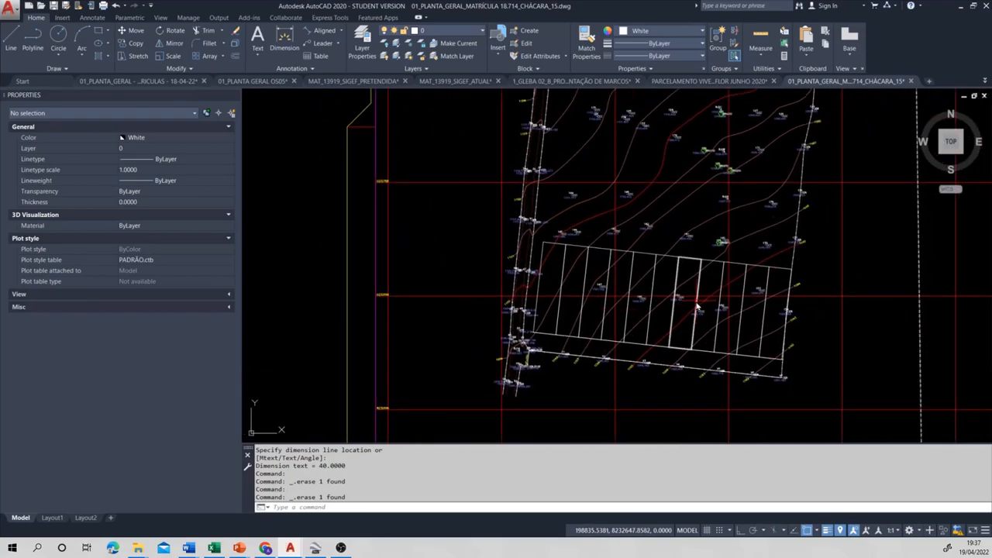
mouse_move(697, 308)
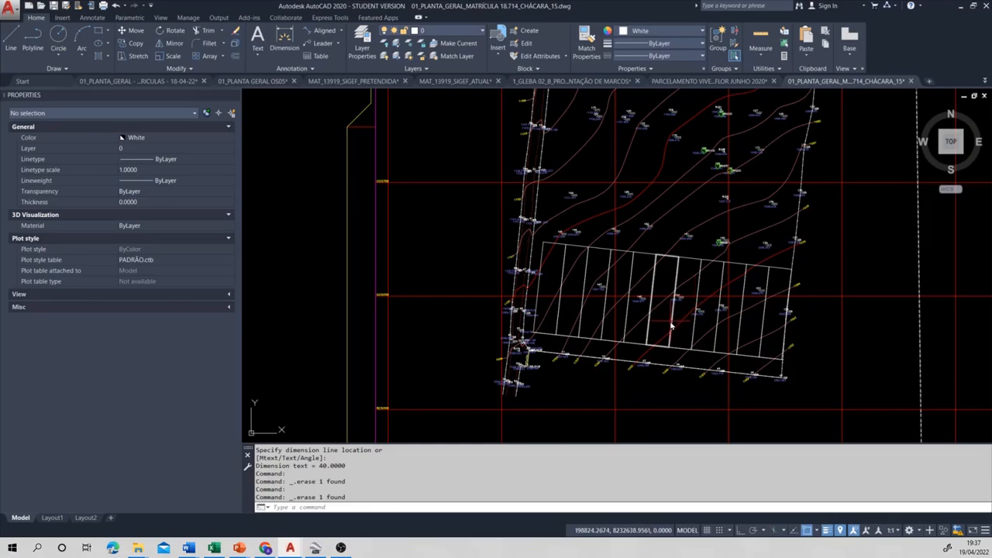
scroll(672, 319, "down", 4)
middle_click_drag(736, 369, 631, 349)
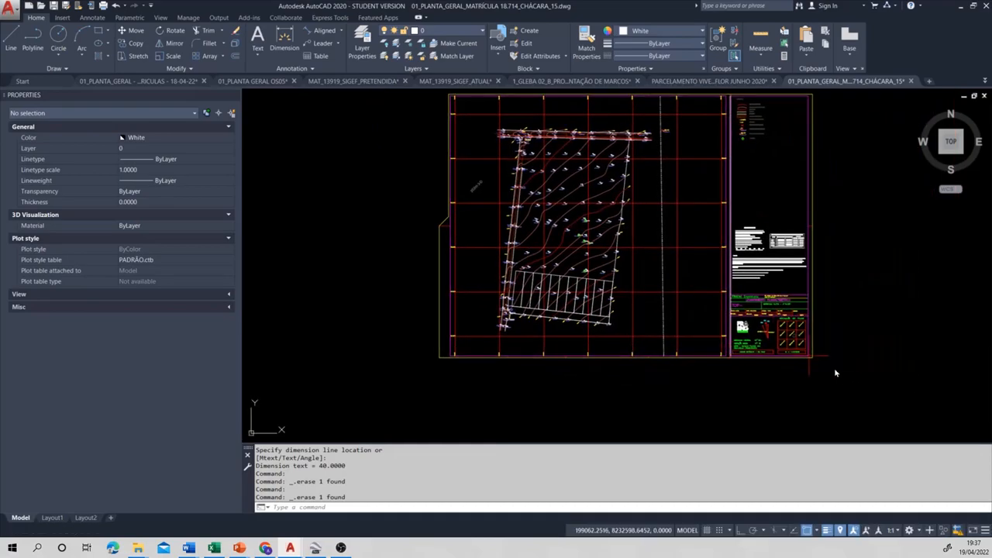
scroll(836, 370, "up", 4)
scroll(699, 346, "up", 3)
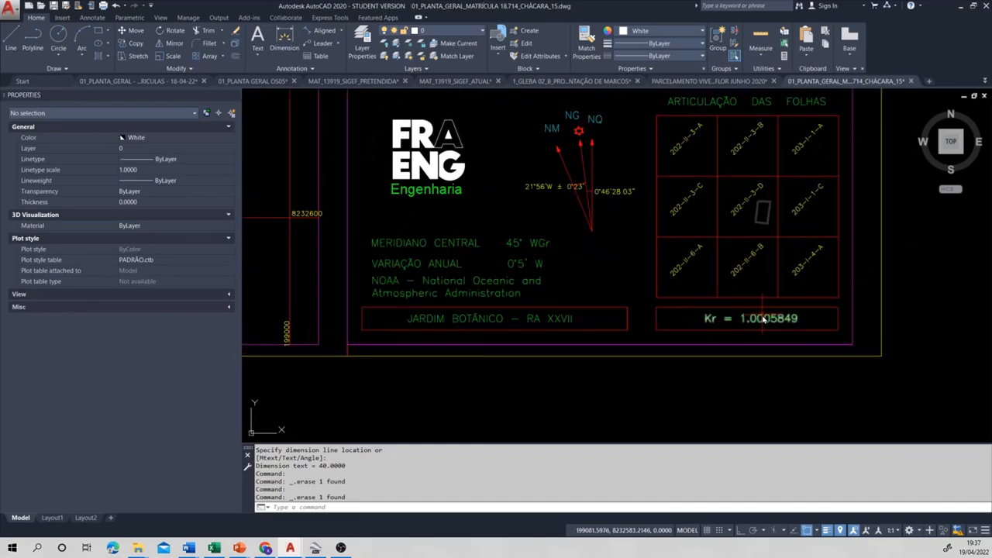
left_click(763, 318)
double_click(736, 319)
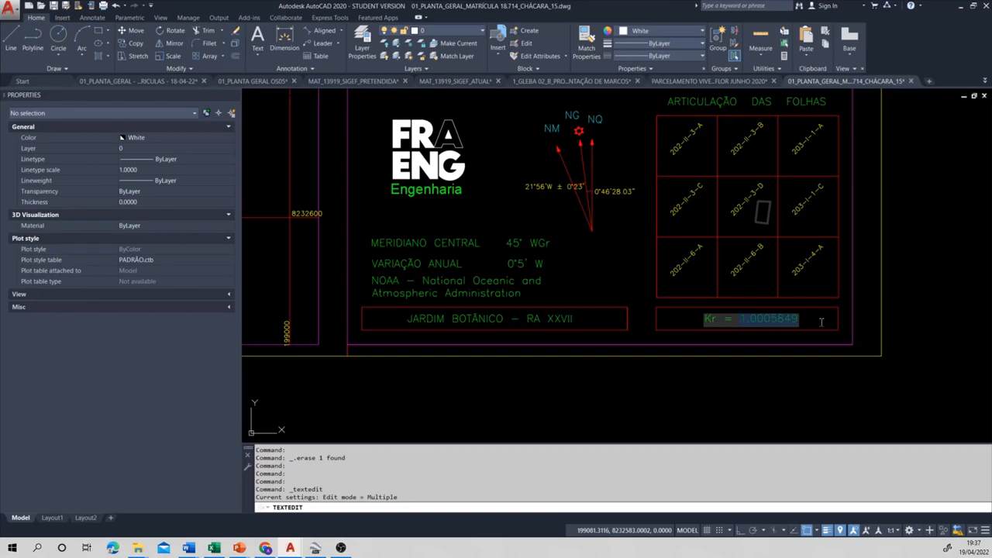
scroll(832, 371, "down", 8)
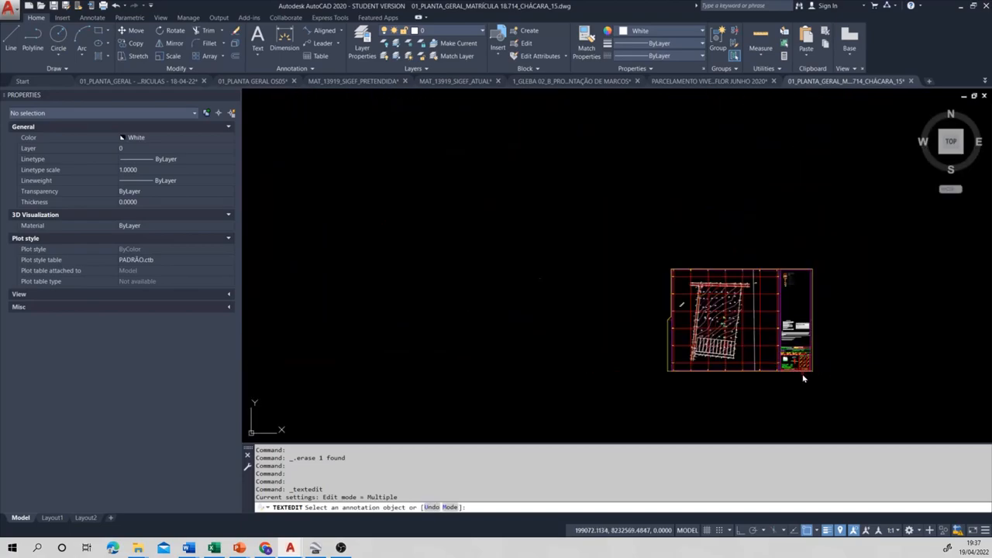
key("Escape")
Scale the entire drawing, including the sheet frame, by a factor of 1.0005849 from the frame's lower-left corner
left_click(631, 228)
left_click(859, 405)
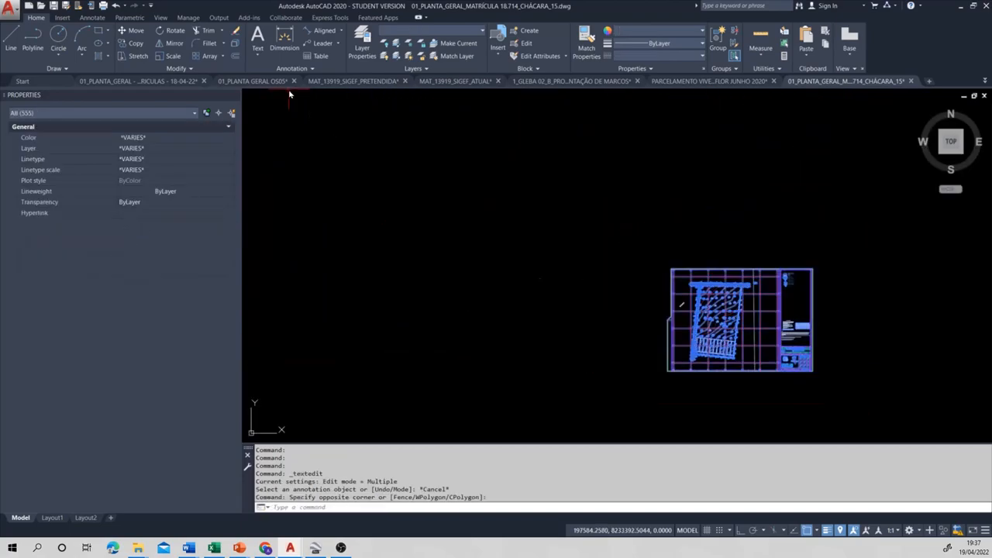
left_click(172, 56)
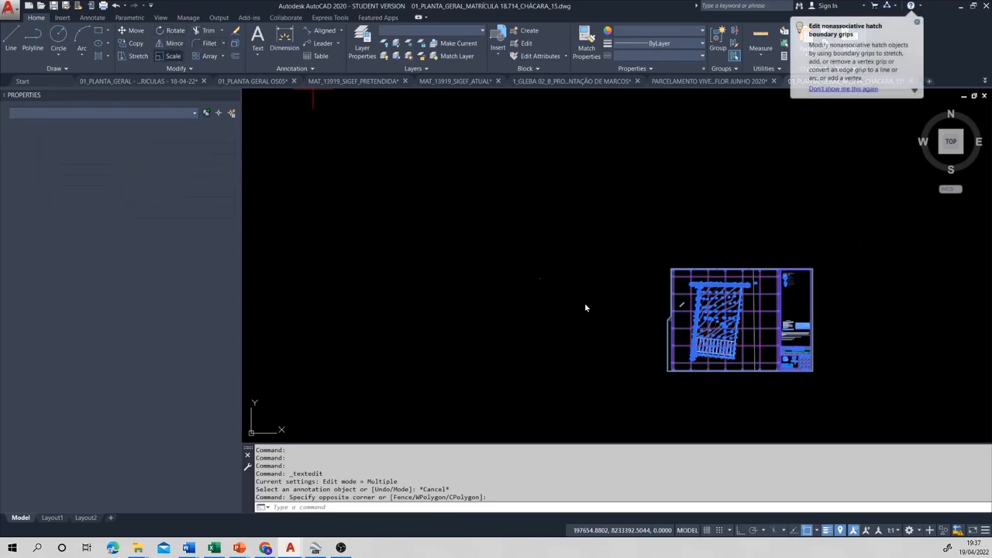
scroll(666, 382, "up", 4)
scroll(580, 321, "up", 5)
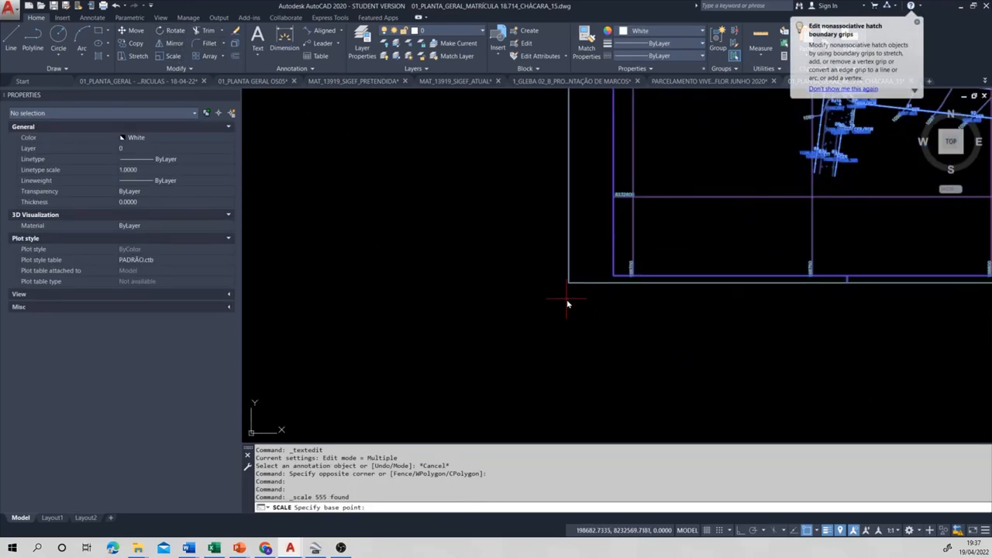
left_click(567, 287)
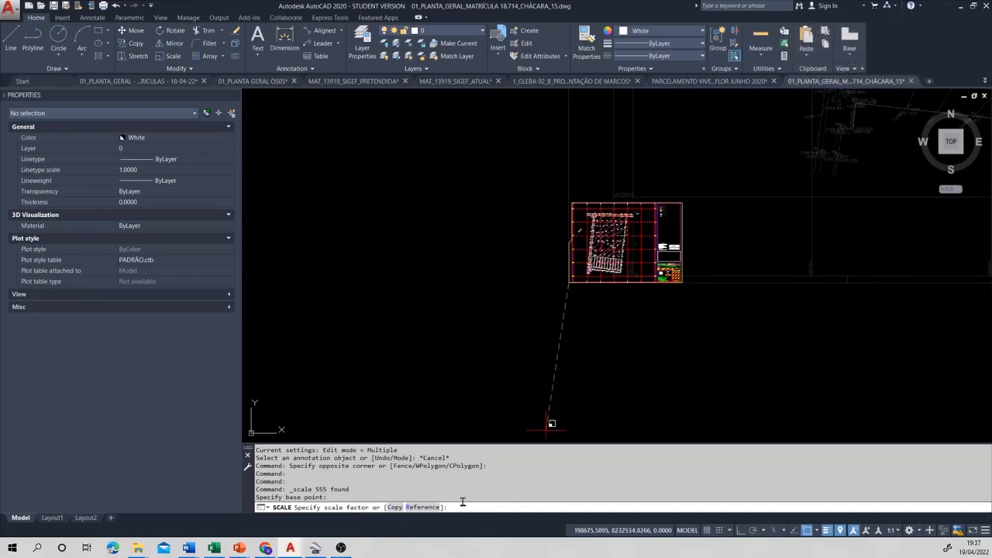
type("1.0005849")
key("Return")
scroll(604, 336, "up", 3)
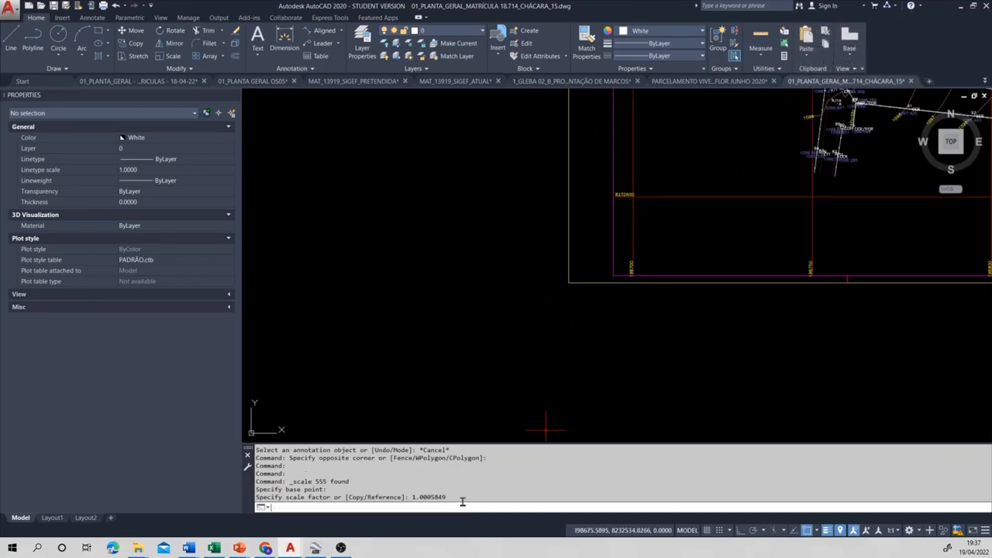
Add an aligned dimension across the northern edge of the westernmost lot in the rescaled drawing
scroll(671, 301, "up", 4)
scroll(671, 301, "up", 5)
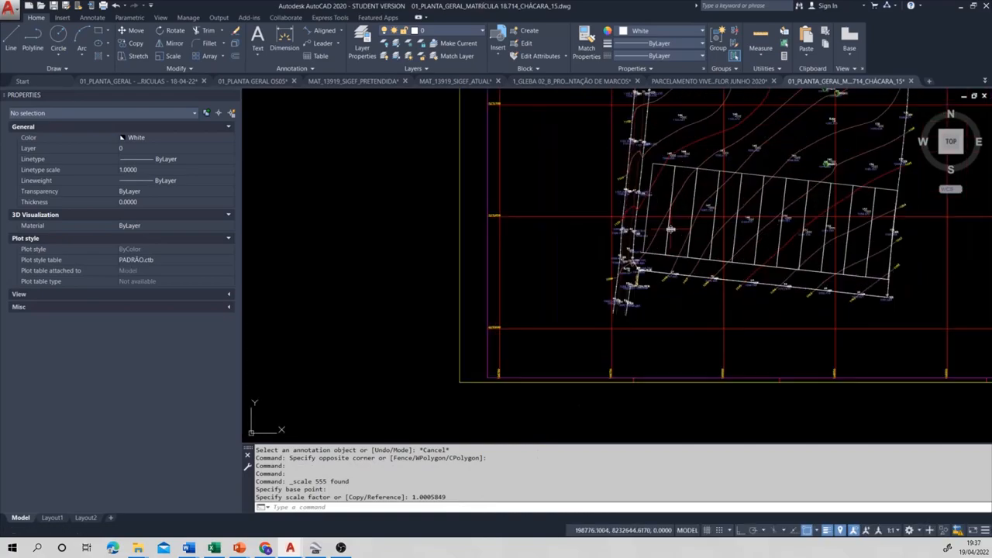
scroll(598, 232, "down", 4)
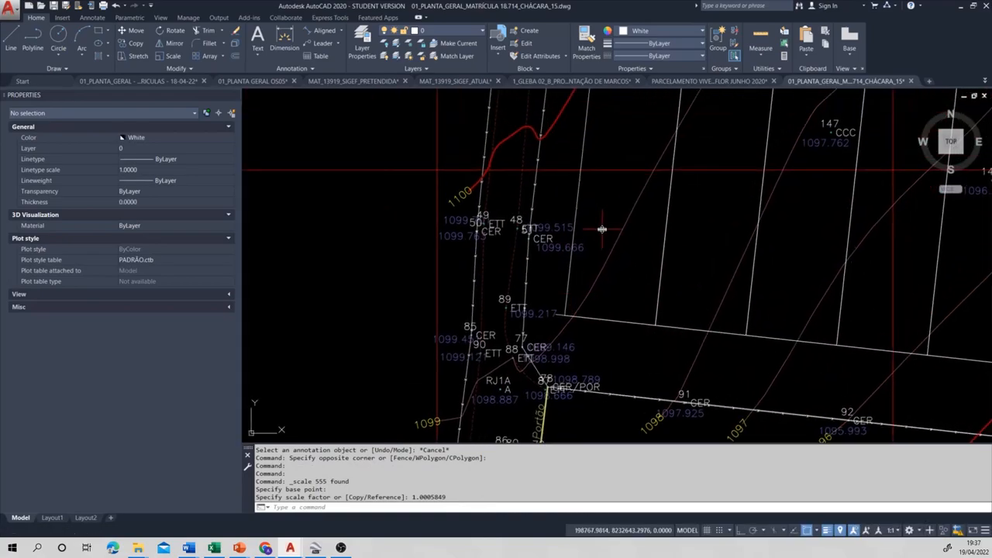
scroll(591, 204, "up", 4)
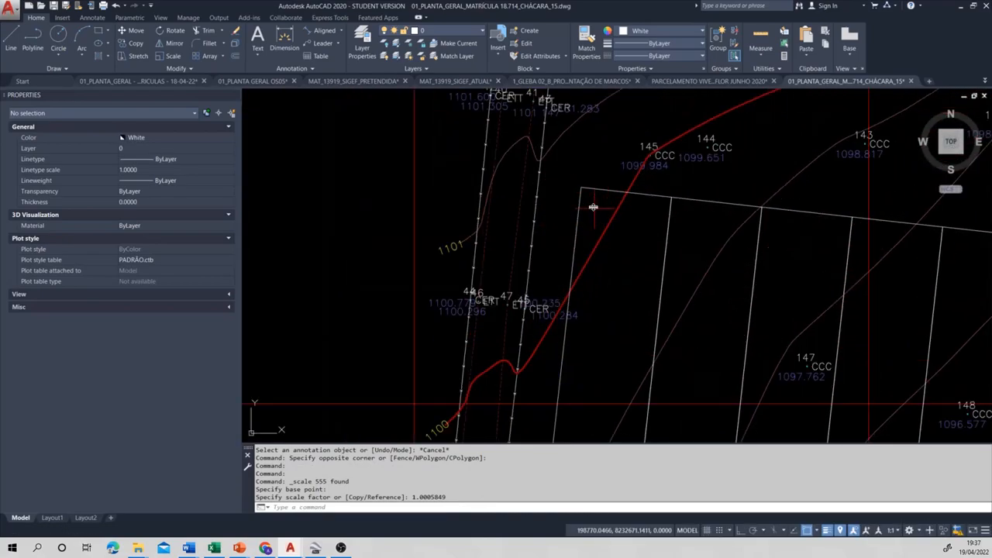
left_click(320, 31)
left_click(581, 189)
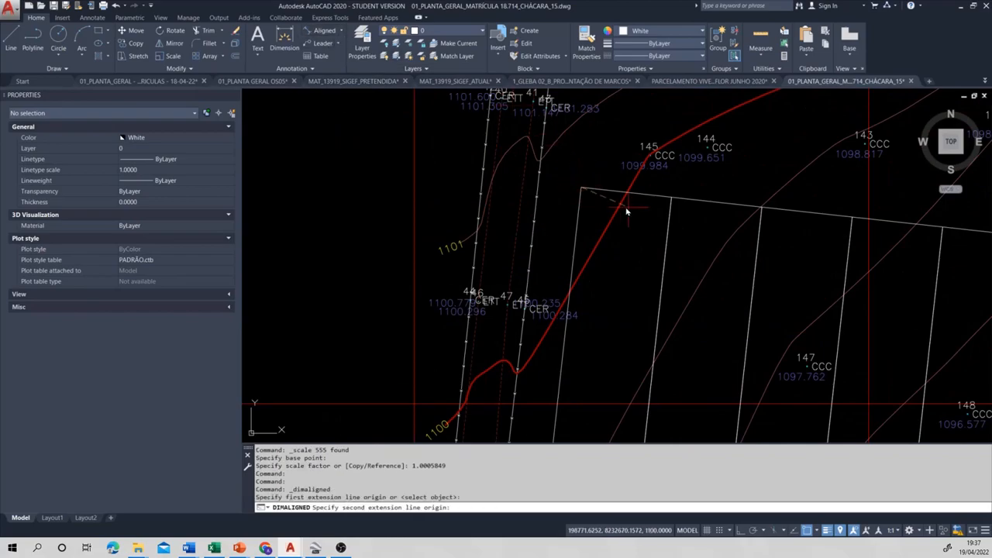
left_click(671, 200)
left_click(622, 214)
scroll(622, 214, "up", 8)
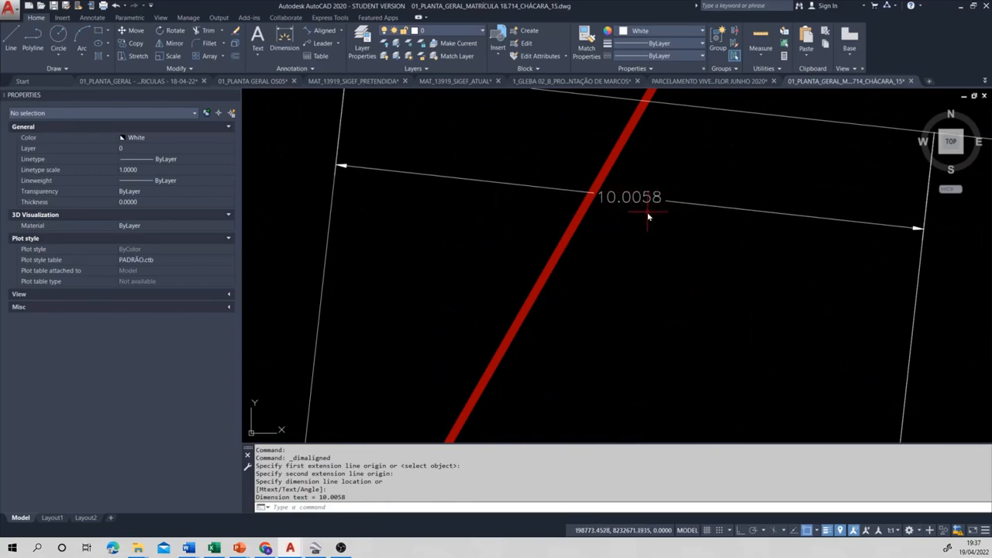
Erase the width dimension from the westernmost lot
left_click(653, 203)
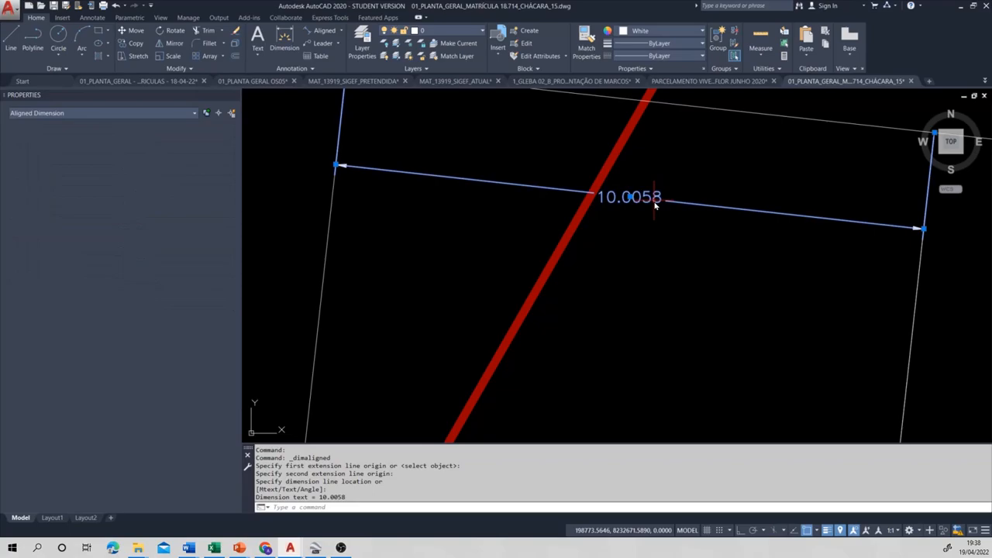
key("Delete")
scroll(695, 208, "down", 5)
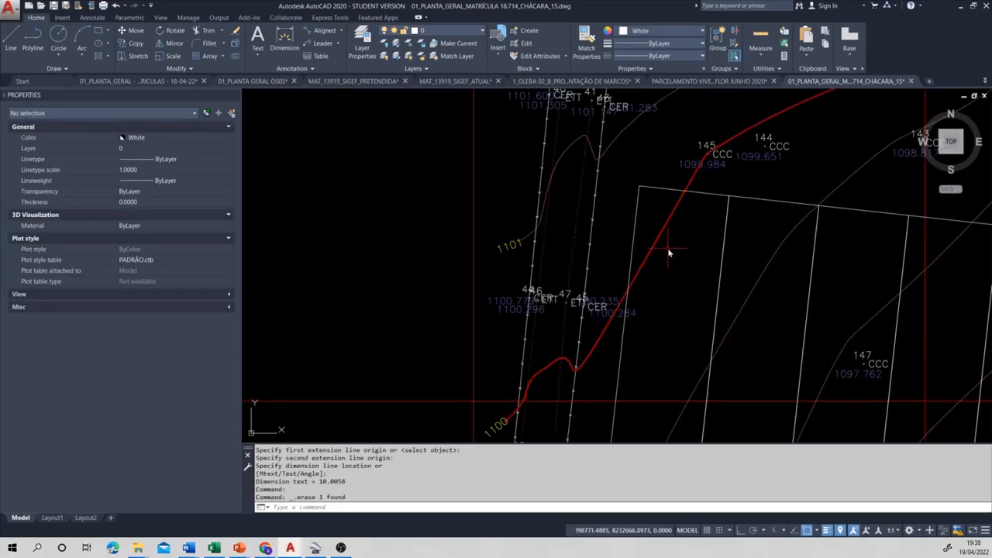
Add an aligned dimension along the eastern long side of the westernmost lot in the rescaled drawing
middle_click_drag(683, 308, 574, 285)
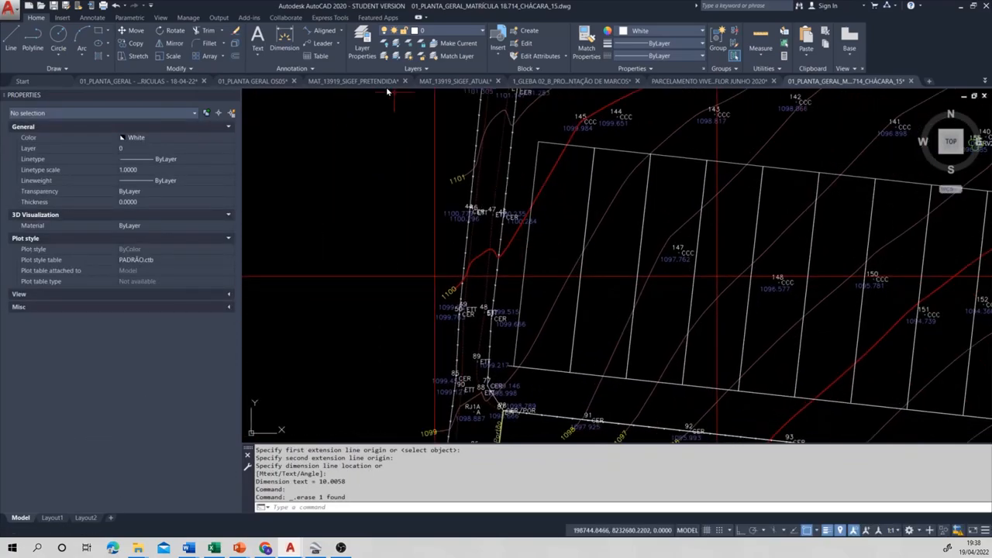
left_click(318, 30)
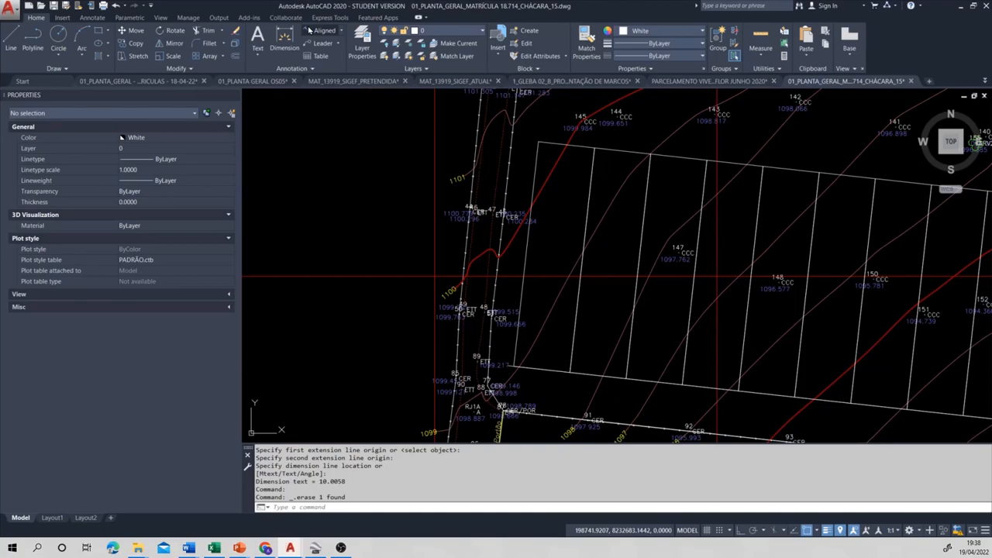
left_click(571, 372)
scroll(592, 159, "up", 6)
left_click(602, 151)
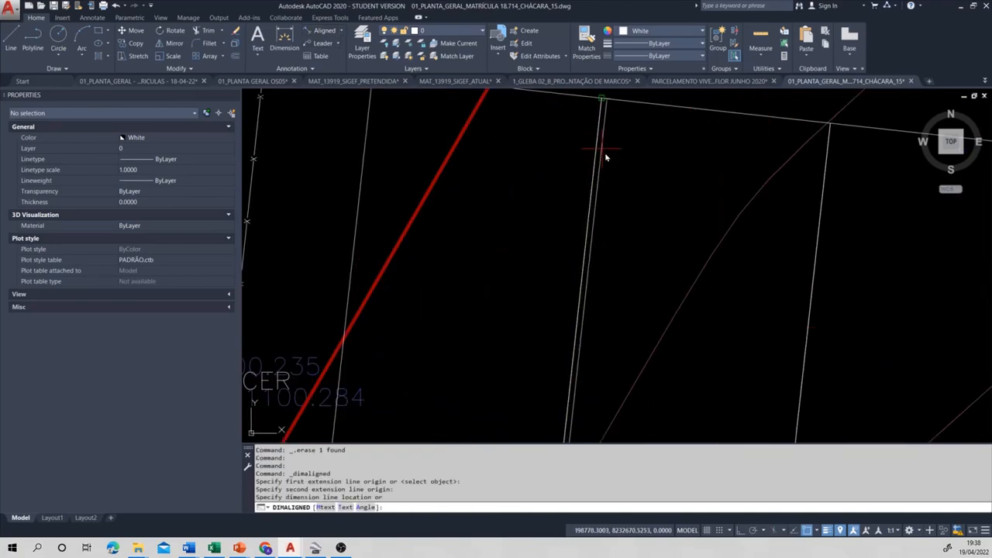
middle_click_drag(611, 307, 599, 216)
middle_click_drag(592, 267, 609, 147)
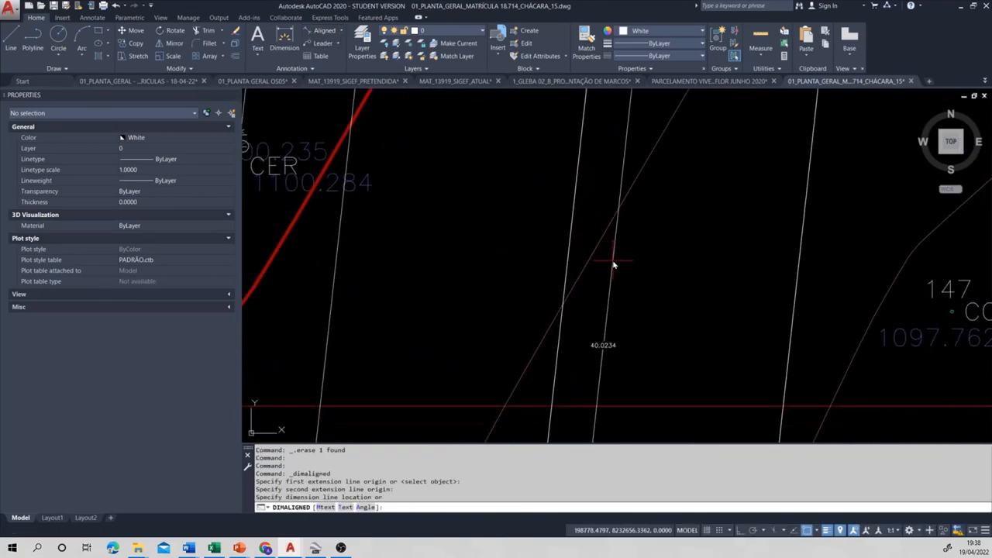
left_click(606, 332)
scroll(605, 335, "up", 3)
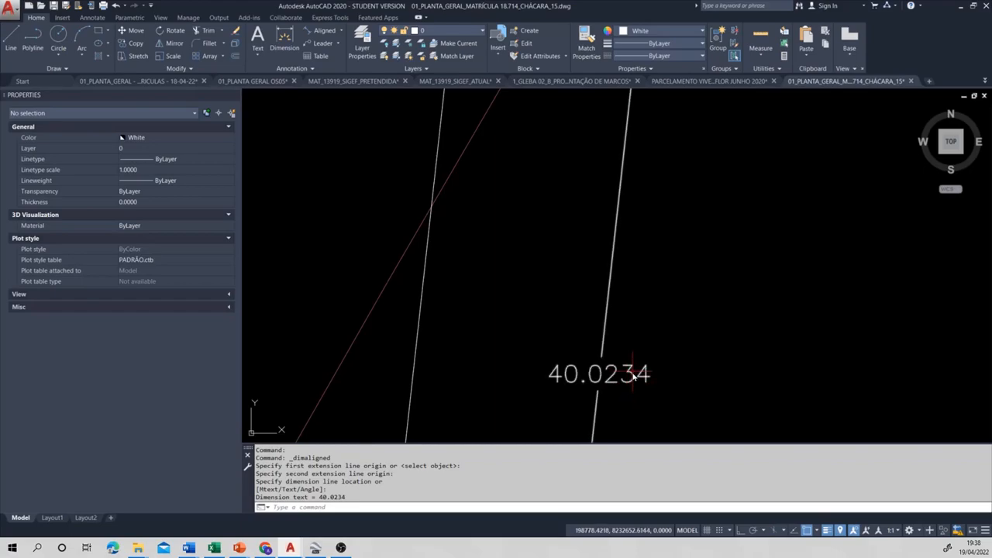
Erase the length dimension from the westernmost lot
scroll(574, 337, "down", 3)
scroll(574, 337, "down", 2)
left_click(581, 341)
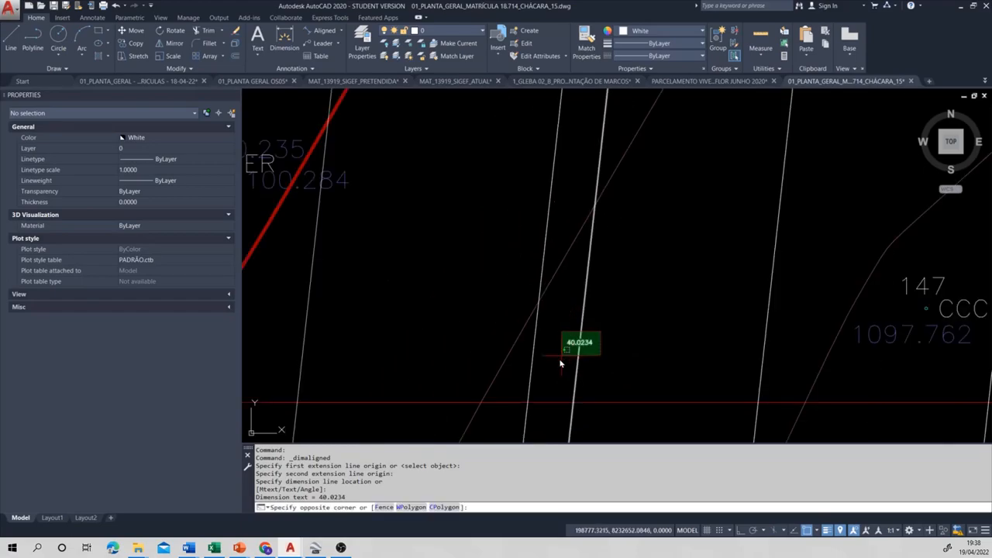
left_click(558, 365)
key("Delete")
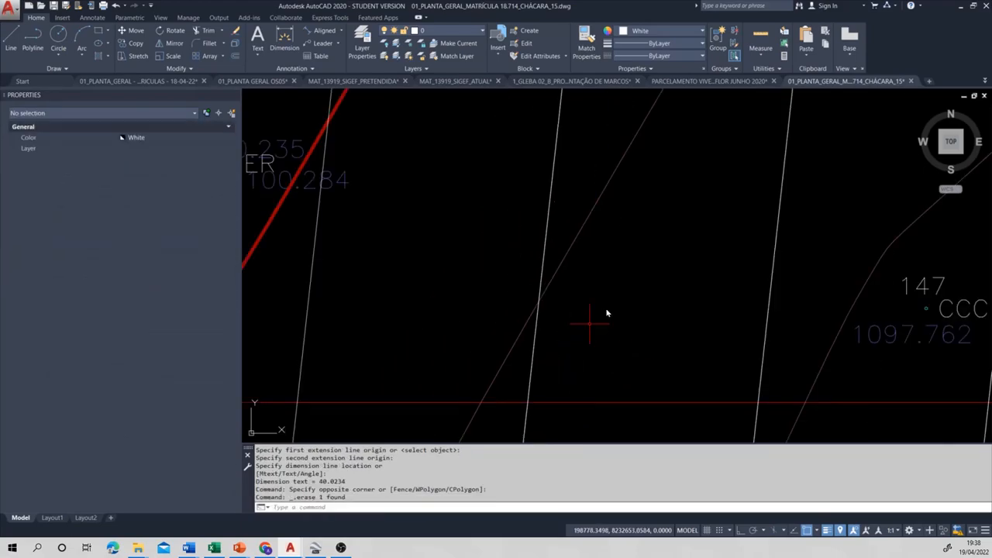
scroll(613, 310, "down", 6)
scroll(647, 295, "up", 2)
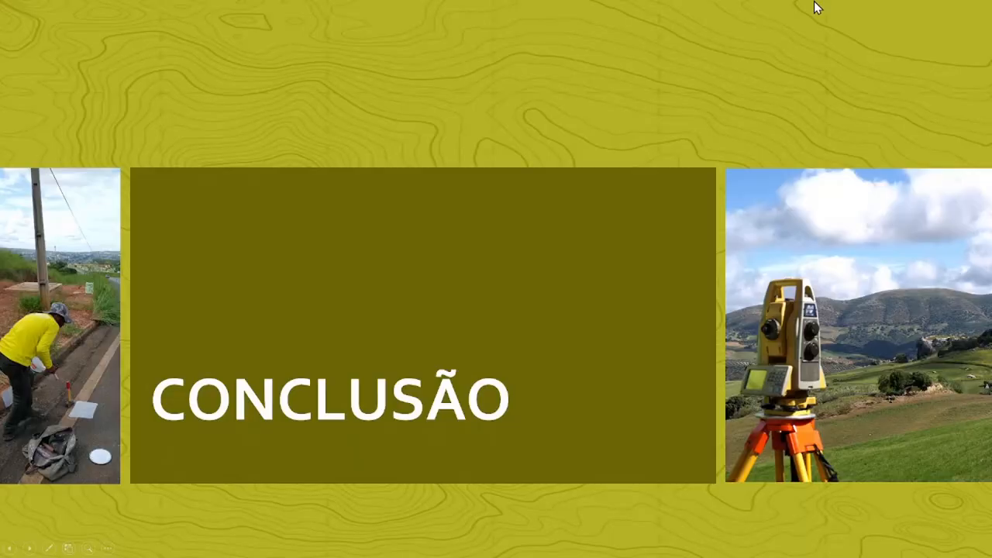
key("Right")
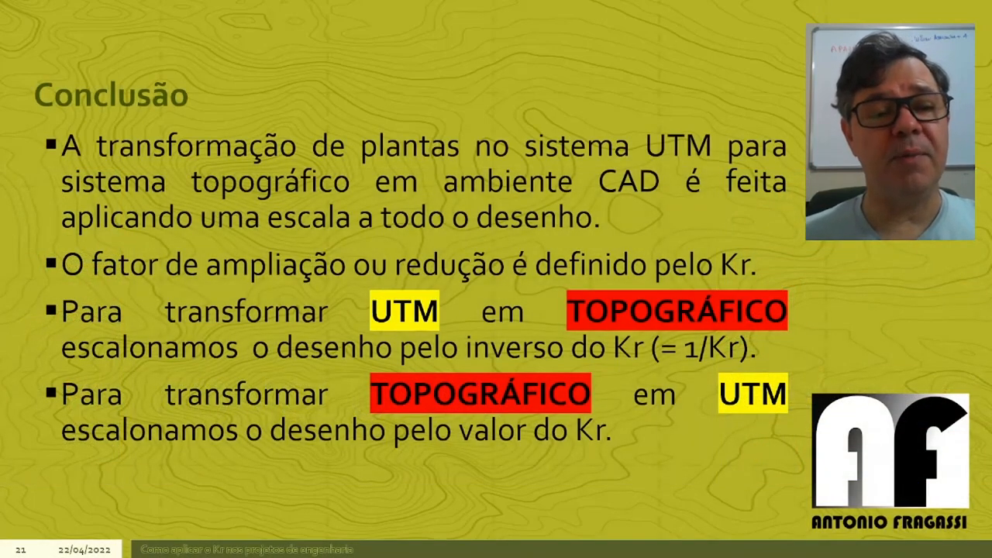